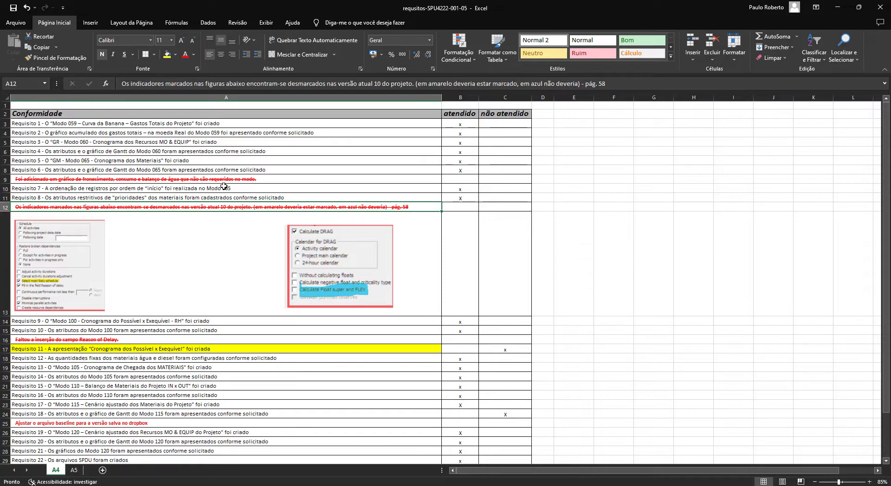
- Review requirements 7 and 8 and the struck-through remarks around them in the A4 checklist
{"action": "key", "text": "Up"}
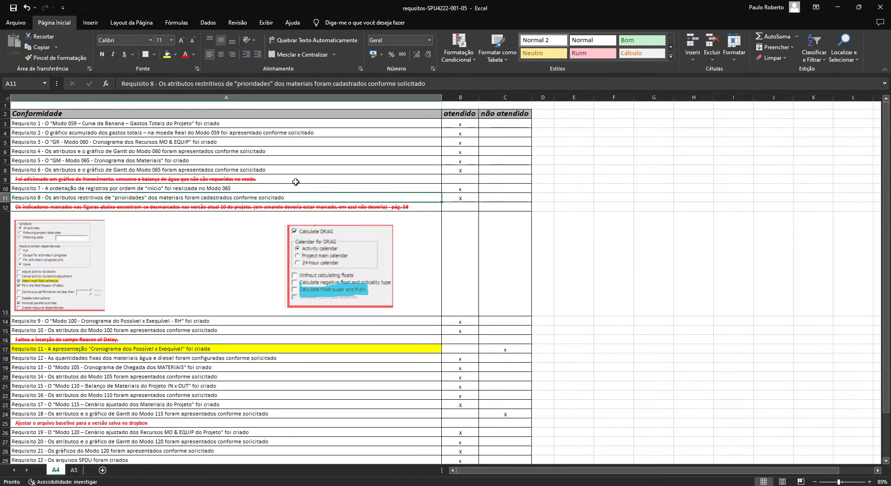
{"action": "key", "text": "Up"}
{"action": "key", "text": "Up"}
{"action": "key", "text": "Down"}
{"action": "key", "text": "Down"}
{"action": "key", "text": "Up"}
{"action": "key", "text": "Up"}
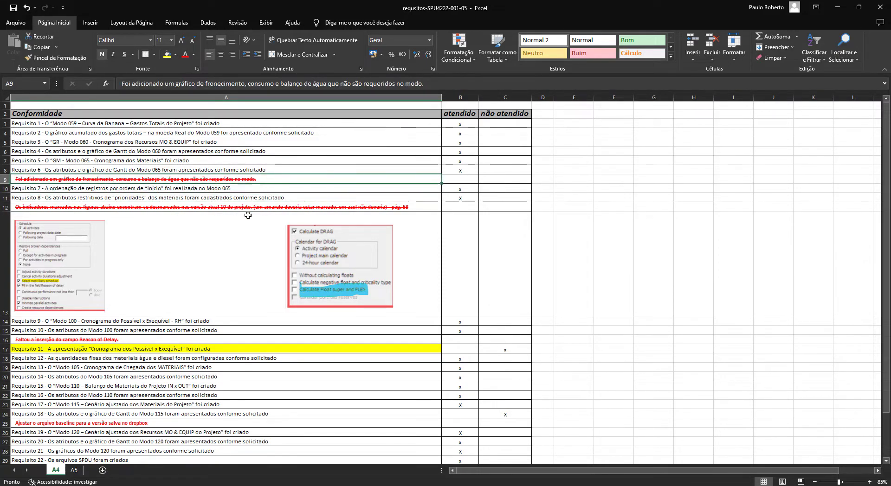
- Examine requirements 11 to 15 in the A4 checklist, focusing on the highlighted "Cronograma dos Possível x Exequível" presentation
{"action": "scroll", "coordinate": [248, 216], "scroll_direction": "down", "scroll_amount": 4}
{"action": "left_click", "coordinate": [111, 238]}
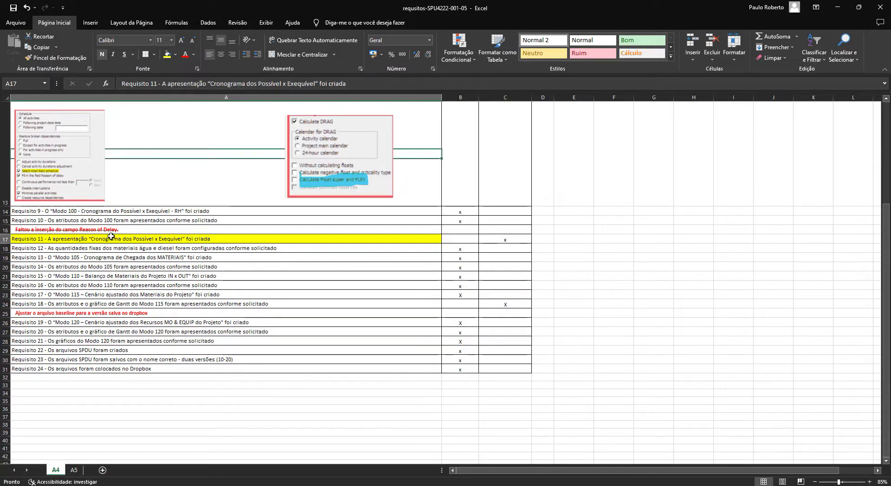
{"action": "key", "text": "Down"}
{"action": "key", "text": "Up"}
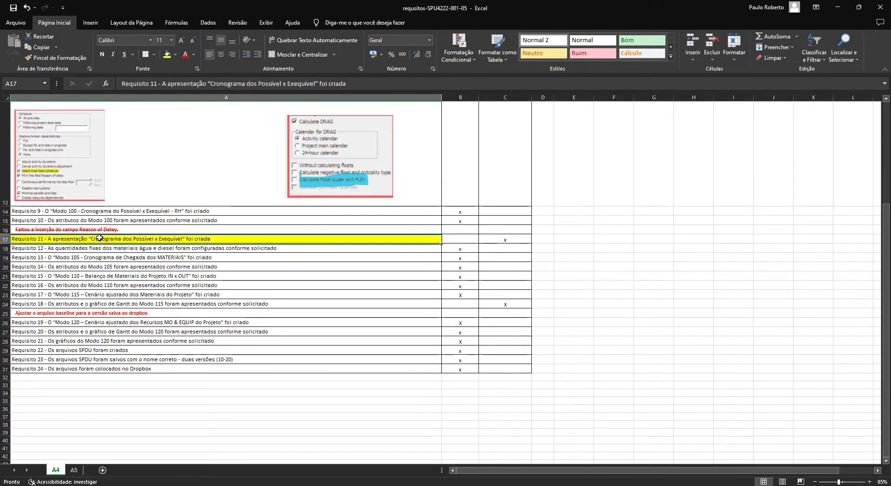
{"action": "key", "text": "Down"}
{"action": "key", "text": "Up"}
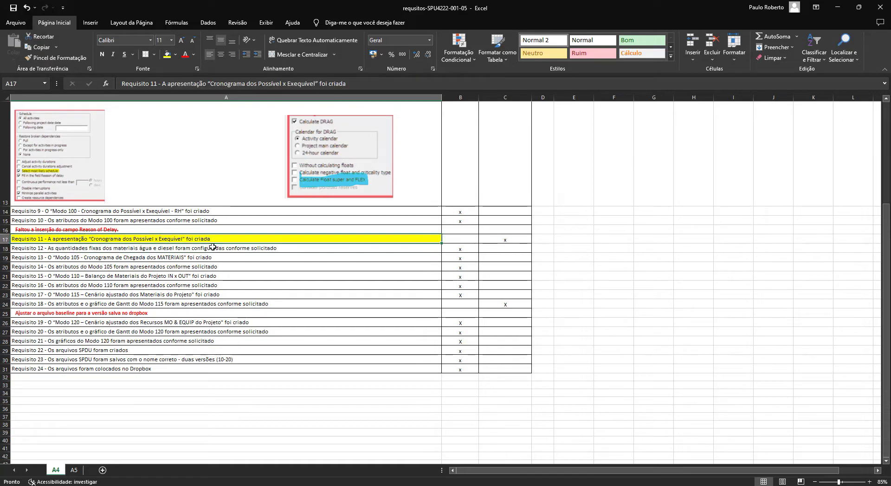
{"action": "key", "text": "Down"}
{"action": "key", "text": "Up"}
{"action": "key", "text": "Down"}
{"action": "key", "text": "Up"}
{"action": "key", "text": "Down"}
{"action": "key", "text": "Up"}
{"action": "key", "text": "Down"}
{"action": "key", "text": "Down"}
{"action": "key", "text": "Down"}
{"action": "key", "text": "Up"}
{"action": "key", "text": "Up"}
{"action": "key", "text": "Down"}
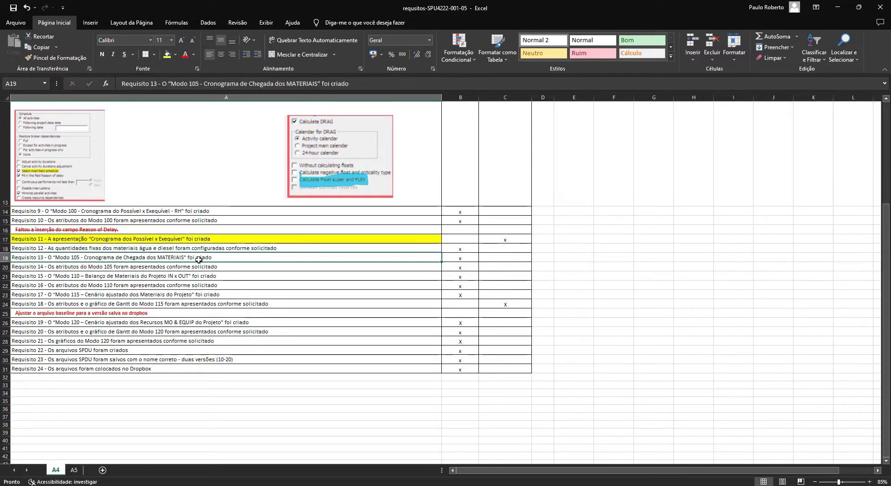
{"action": "key", "text": "Down"}
{"action": "key", "text": "Down"}
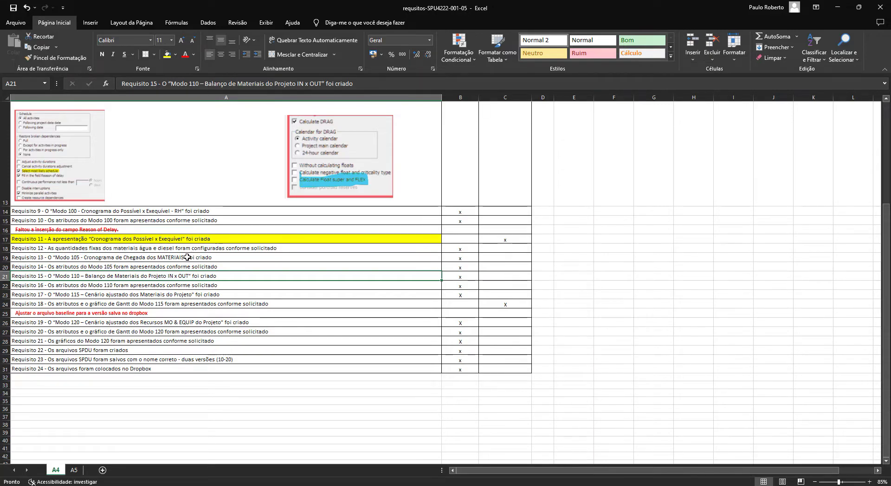
{"action": "key", "text": "Up"}
{"action": "key", "text": "Up"}
{"action": "key", "text": "Up"}
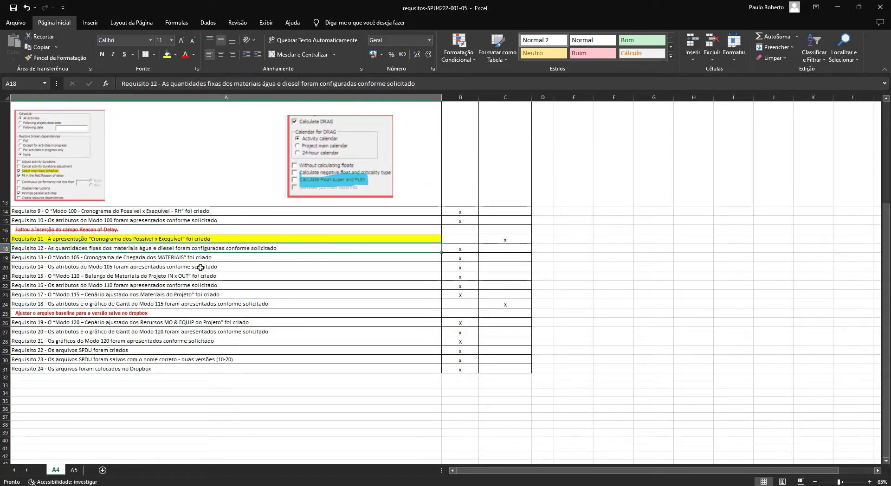
{"action": "left_click", "coordinate": [195, 268]}
{"action": "key", "text": "Up"}
{"action": "key", "text": "Up"}
{"action": "key", "text": "Up"}
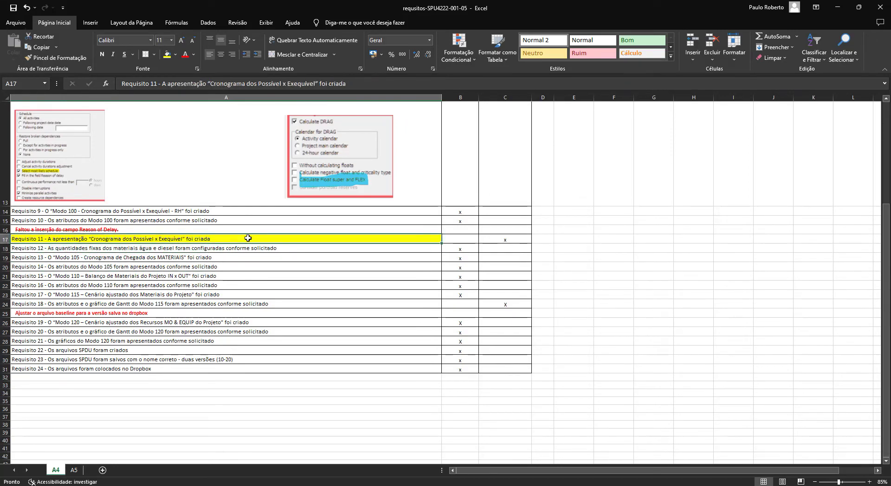
- Check the "atendido" and "não atendido" marks in the row of requirement 11
{"action": "left_click_drag", "start_coordinate": [485, 239], "coordinate": [396, 234]}
{"action": "left_click", "coordinate": [500, 238]}
{"action": "key", "text": "Down"}
{"action": "key", "text": "Down"}
{"action": "key", "text": "Down"}
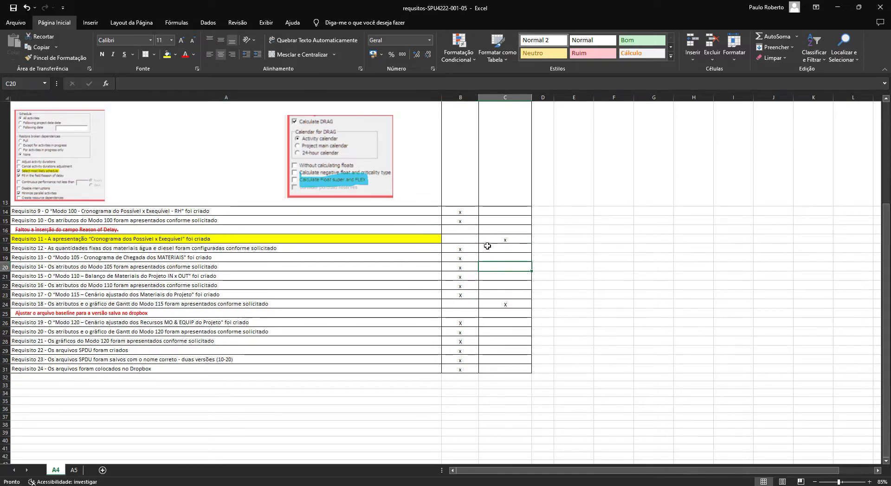
{"action": "left_click_drag", "start_coordinate": [418, 243], "coordinate": [528, 234]}
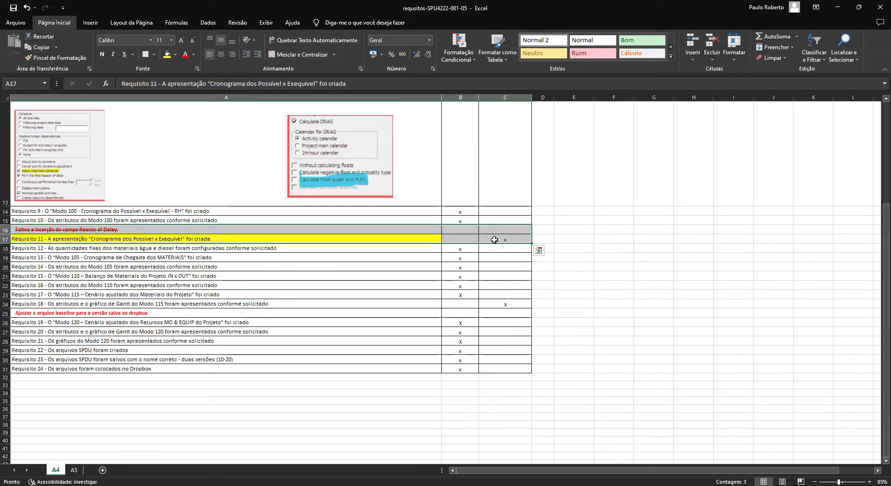
{"action": "left_click", "coordinate": [487, 239]}
{"action": "left_click", "coordinate": [423, 237]}
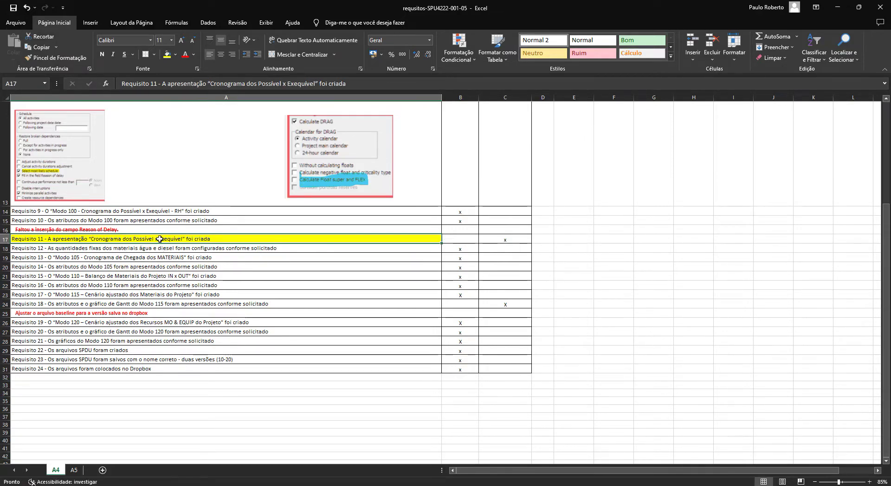
- Read requirement 18 and its baseline note, then switch to Spider Project and display "Modo 115 – Cenário ajustado dos Materiais do Projeto", dismissing the warnings
{"action": "left_click", "coordinate": [53, 313]}
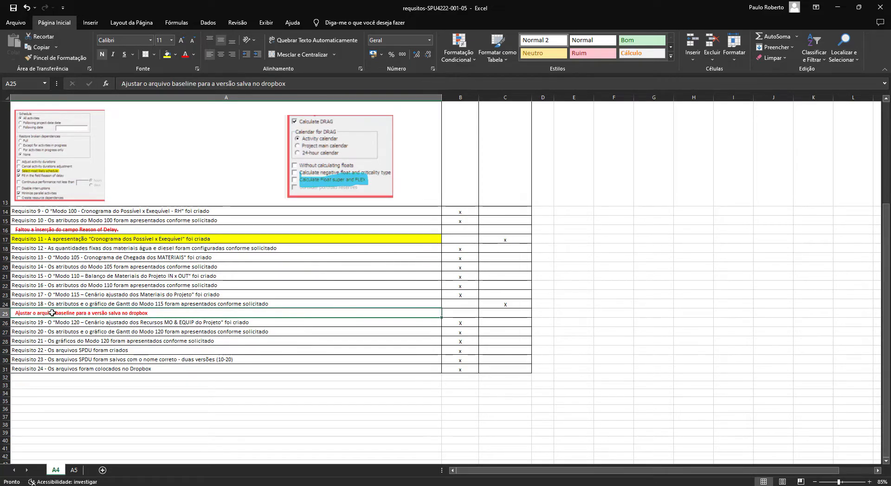
{"action": "left_click", "coordinate": [71, 302]}
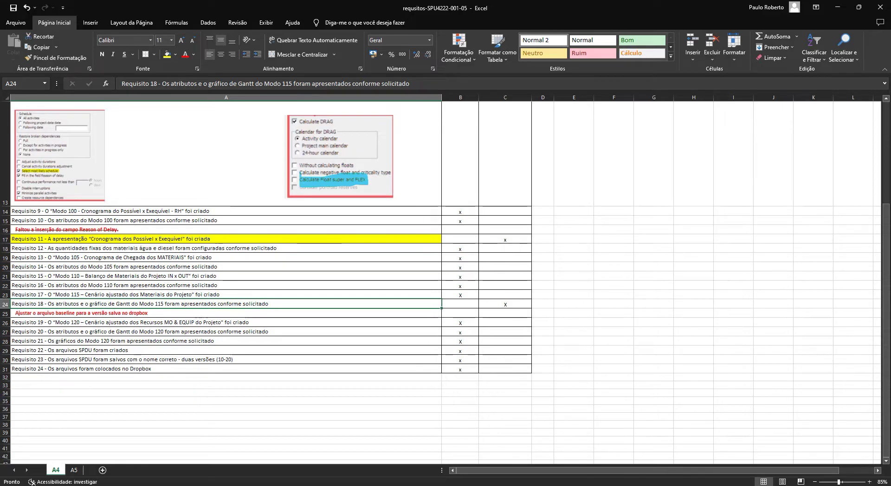
{"action": "key", "text": "alt+Tab"}
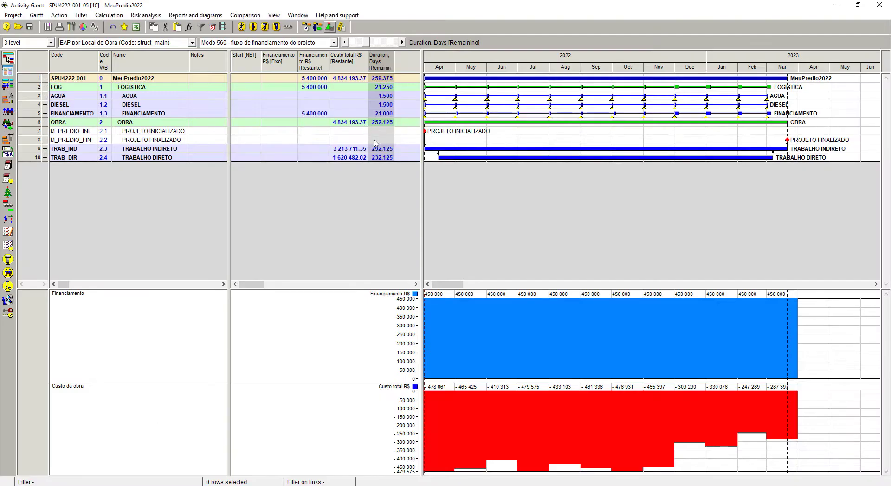
{"action": "left_click", "coordinate": [276, 41]}
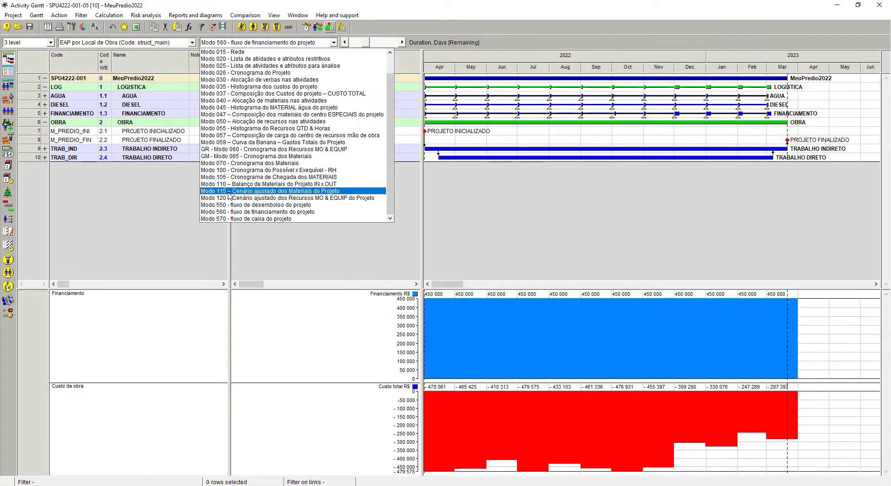
{"action": "left_click", "coordinate": [259, 185]}
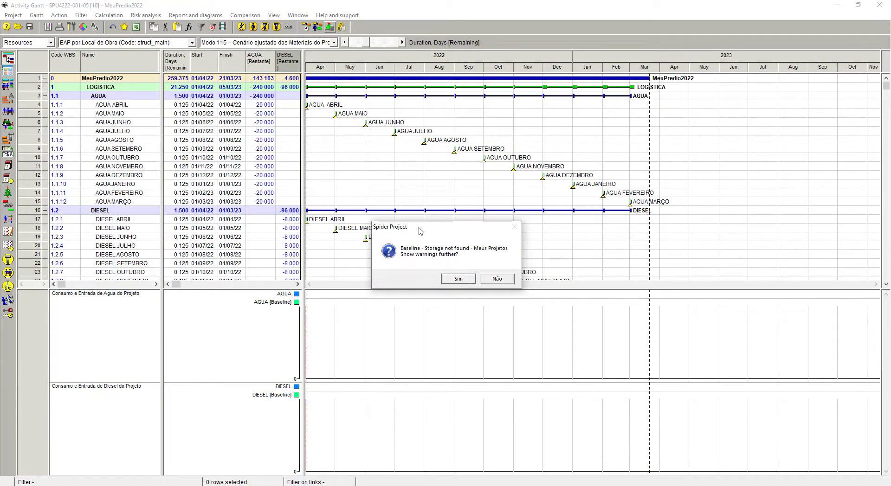
{"action": "left_click_drag", "start_coordinate": [403, 232], "coordinate": [225, 167]}
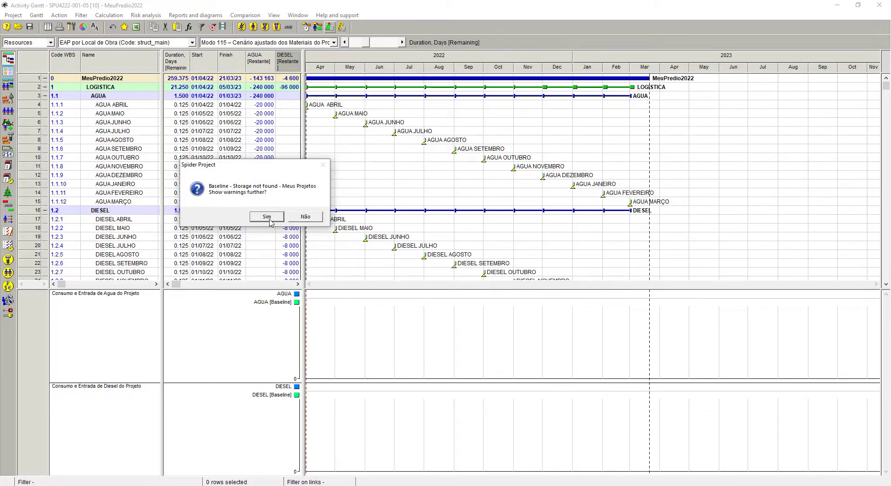
{"action": "left_click", "coordinate": [269, 221]}
{"action": "left_click", "coordinate": [494, 280]}
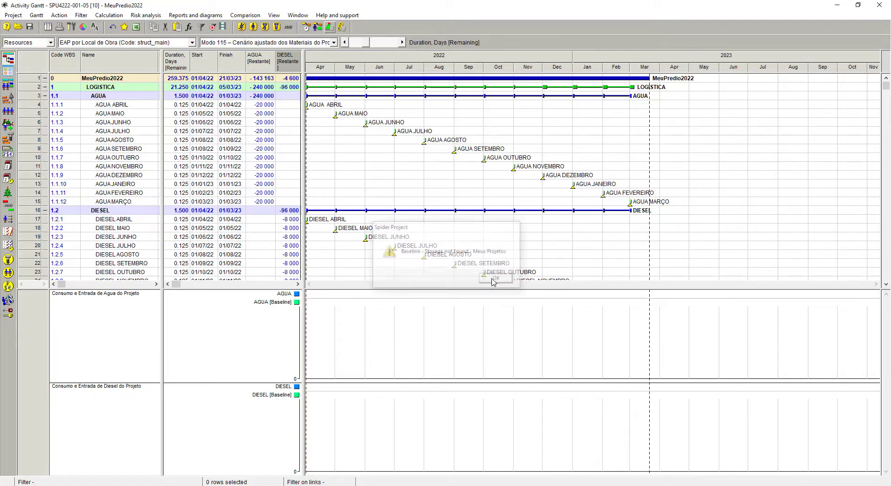
- Open the project properties and examine the code, version and storage of the baseline version
{"action": "left_click", "coordinate": [13, 16]}
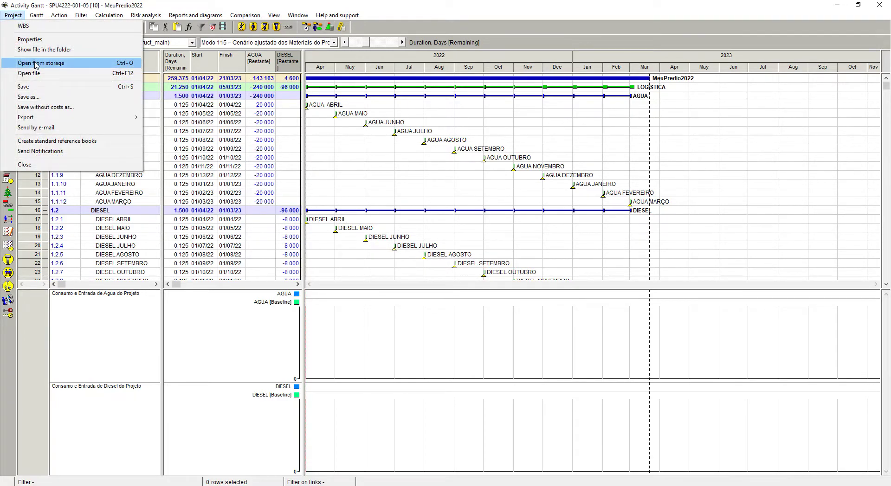
{"action": "left_click", "coordinate": [31, 40]}
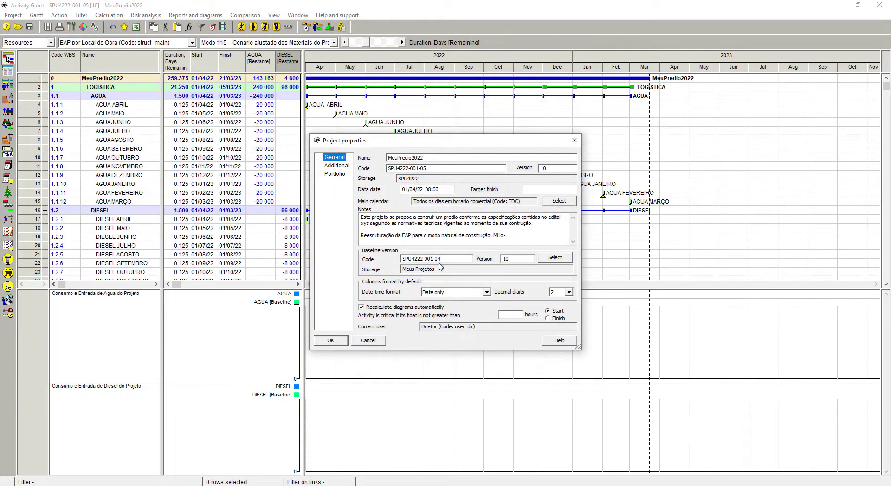
{"action": "left_click", "coordinate": [428, 259]}
{"action": "left_click", "coordinate": [516, 261]}
{"action": "left_click_drag", "start_coordinate": [431, 268], "coordinate": [406, 273]}
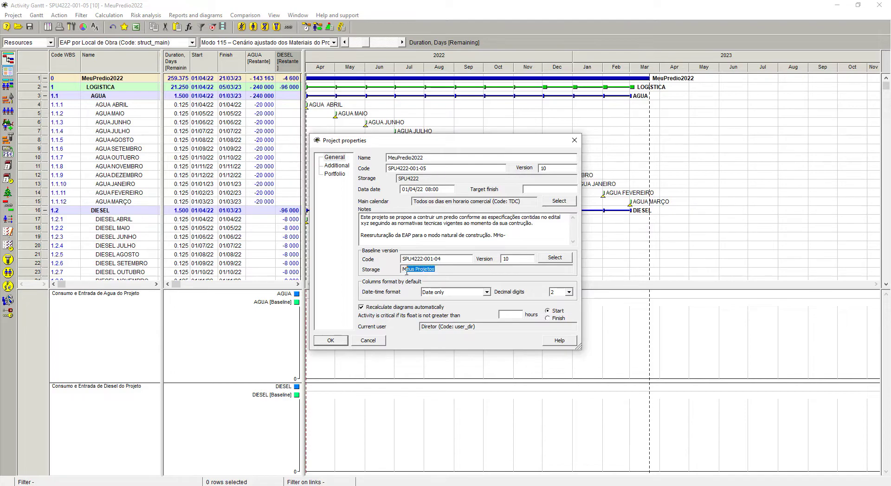
{"action": "left_click", "coordinate": [428, 269]}
{"action": "left_click_drag", "start_coordinate": [436, 269], "coordinate": [393, 266]}
- Browse the SPU4222 storage in the baseline selection, then close it and the project properties without changing anything
{"action": "left_click", "coordinate": [555, 261]}
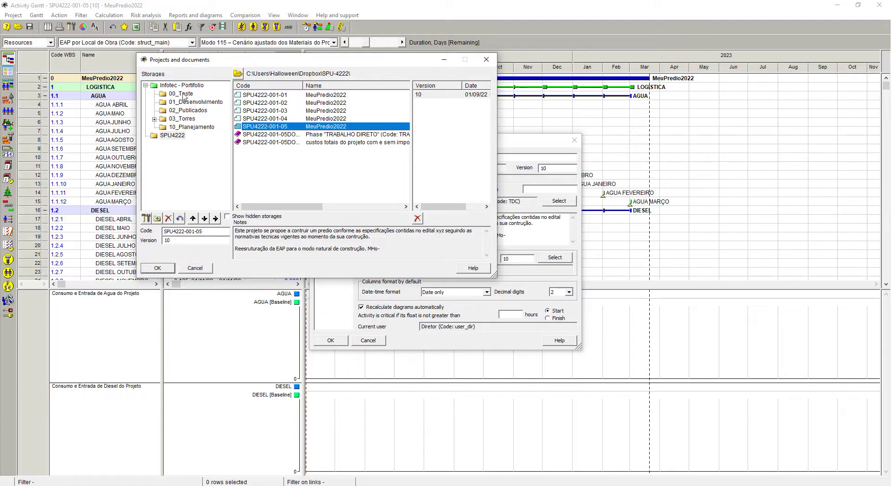
{"action": "left_click", "coordinate": [171, 136]}
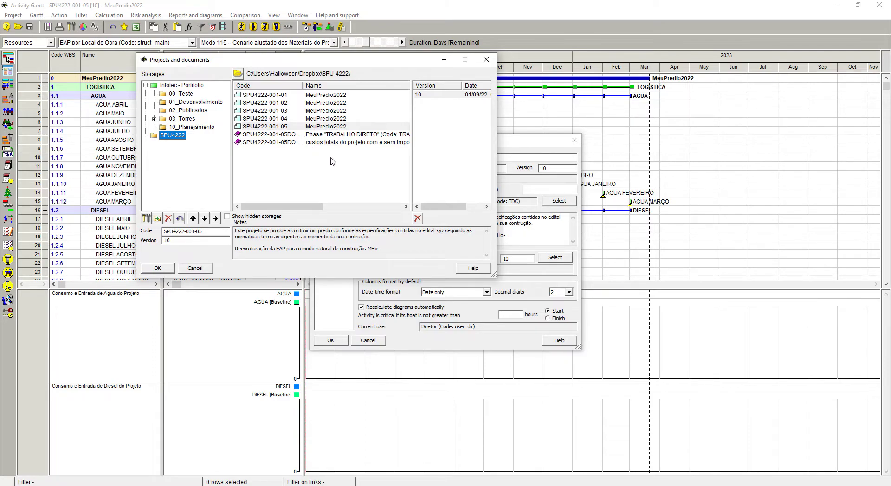
{"action": "left_click", "coordinate": [193, 269]}
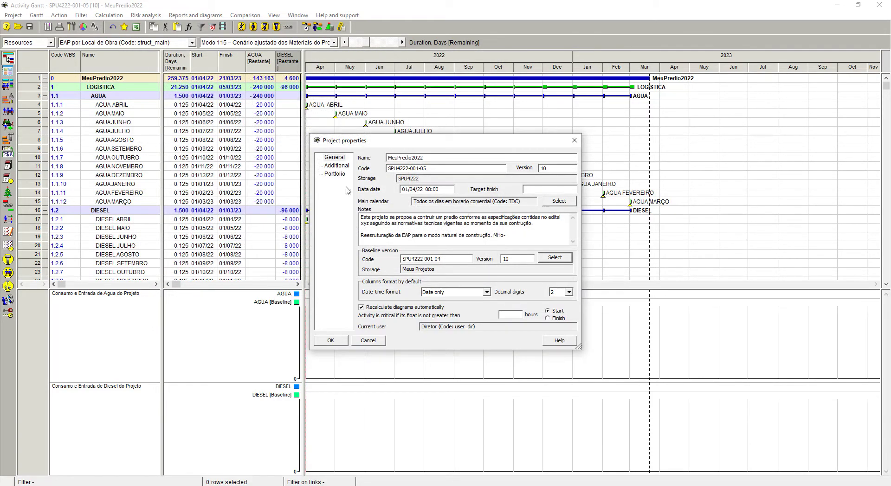
{"action": "left_click", "coordinate": [574, 141]}
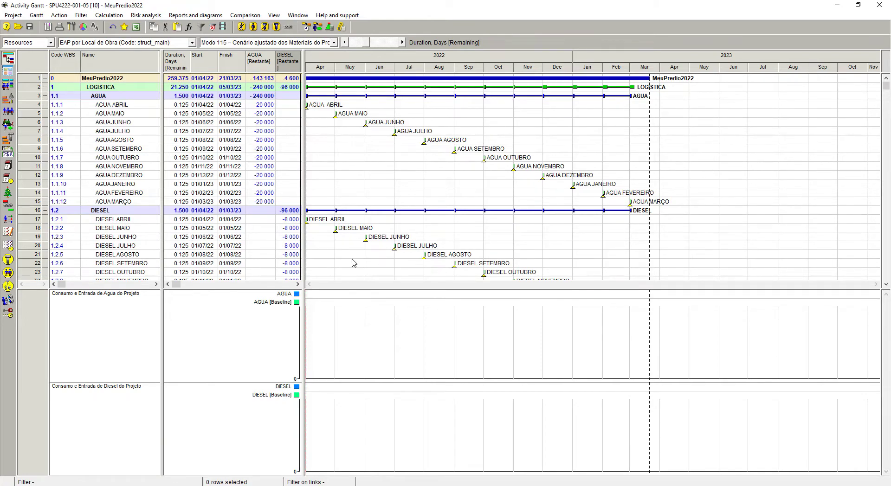
{"action": "left_click_drag", "start_coordinate": [305, 230], "coordinate": [308, 230]}
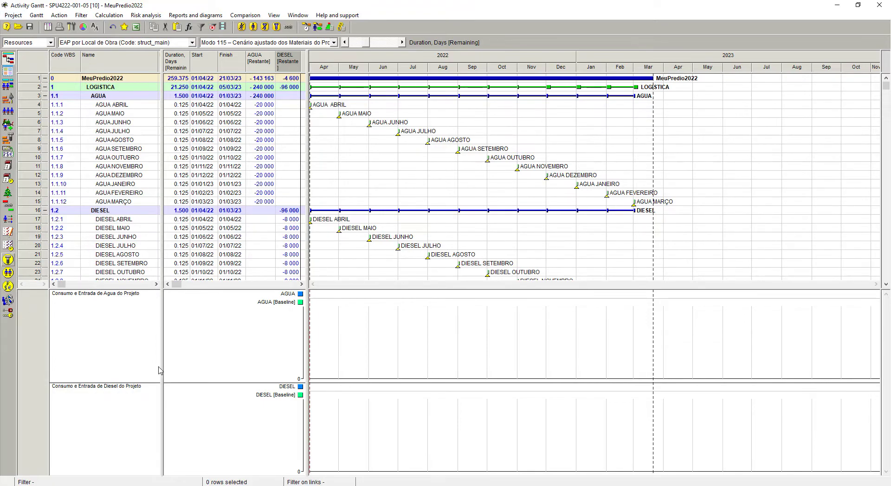
{"action": "left_click", "coordinate": [200, 227]}
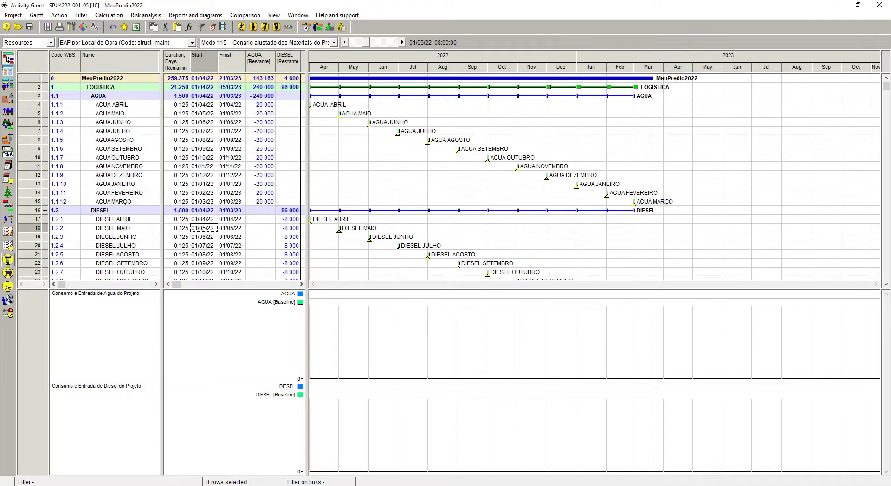
- Switch back to the Excel checklist and review requirement 17 and the remark about adjusting the baseline file
{"action": "key", "text": "alt+Tab"}
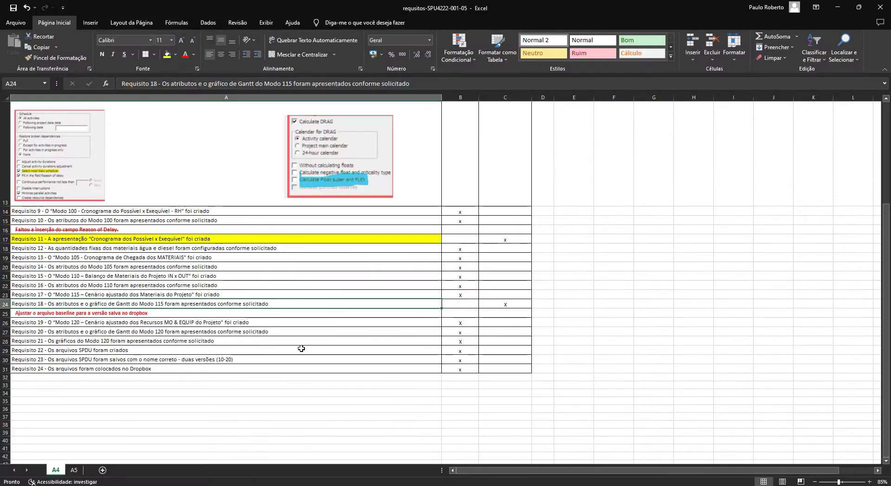
{"action": "left_click", "coordinate": [178, 361]}
{"action": "left_click", "coordinate": [172, 312]}
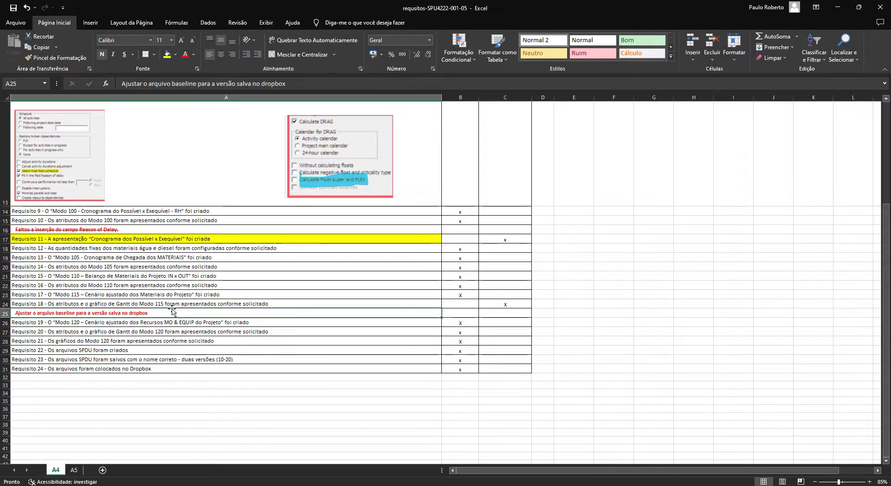
{"action": "left_click", "coordinate": [188, 295]}
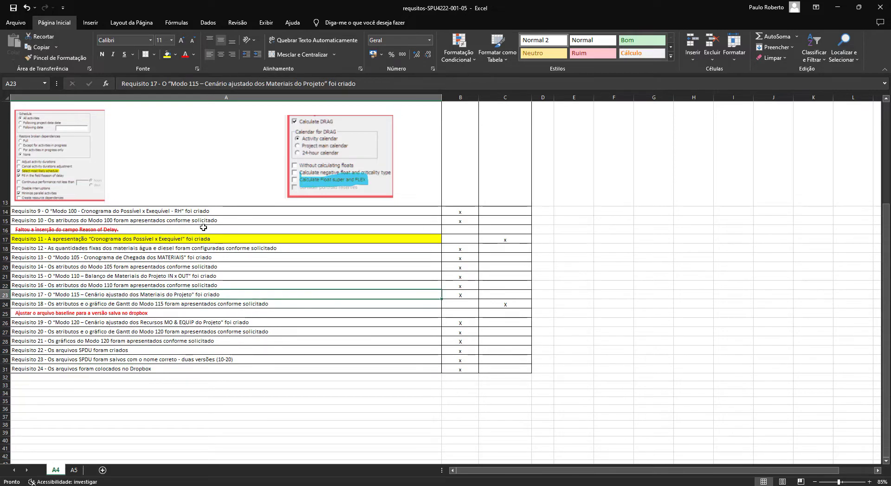
- Open the A5 sheet and review requirements 1, 10 and 11 of its checklist
{"action": "left_click", "coordinate": [75, 470]}
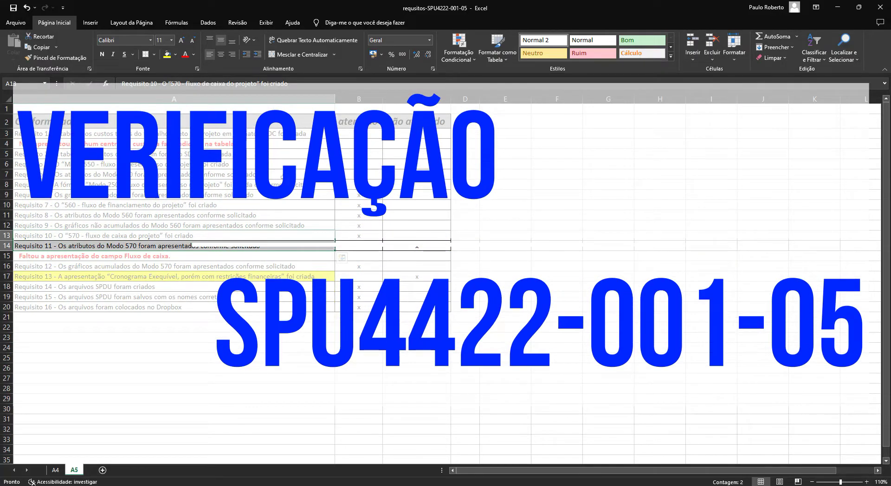
{"action": "left_click", "coordinate": [229, 175]}
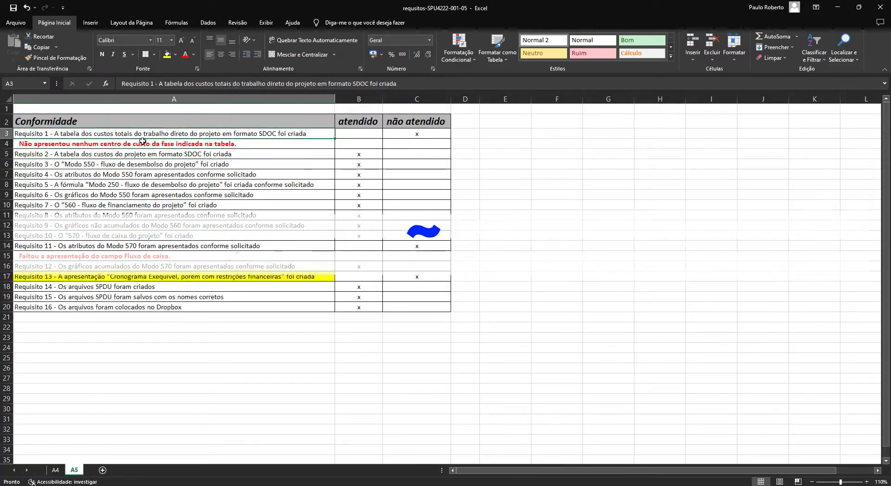
{"action": "left_click", "coordinate": [214, 246]}
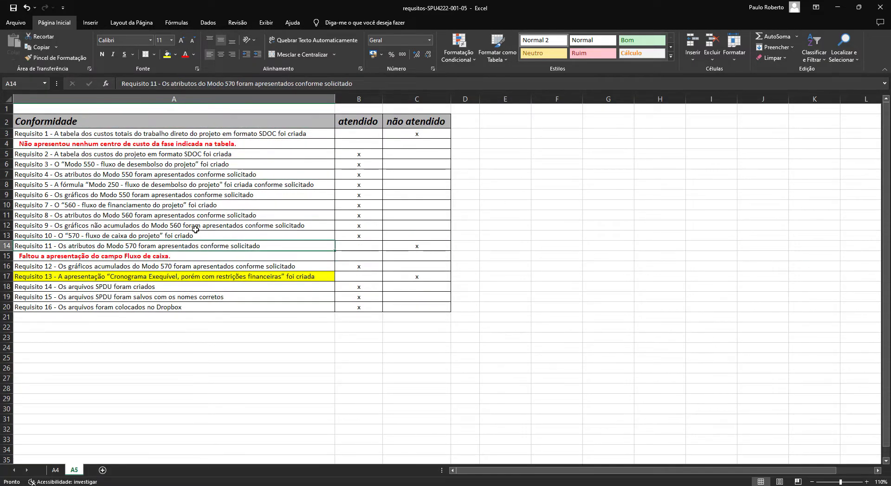
{"action": "left_click", "coordinate": [176, 238]}
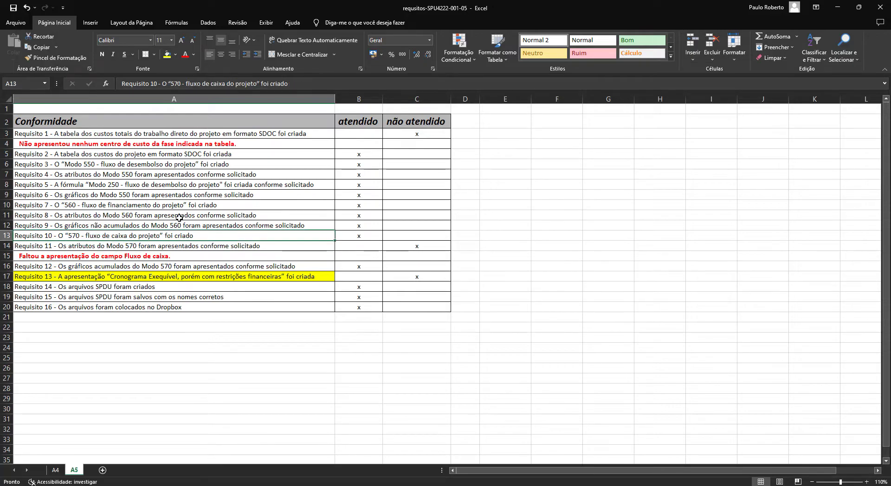
- Review requirements 1 to 3 of the A5 checklist and the remark about the missing cost centre of the phase
{"action": "left_click", "coordinate": [179, 215]}
{"action": "left_click", "coordinate": [127, 156]}
{"action": "left_click", "coordinate": [115, 184]}
{"action": "left_click", "coordinate": [166, 166]}
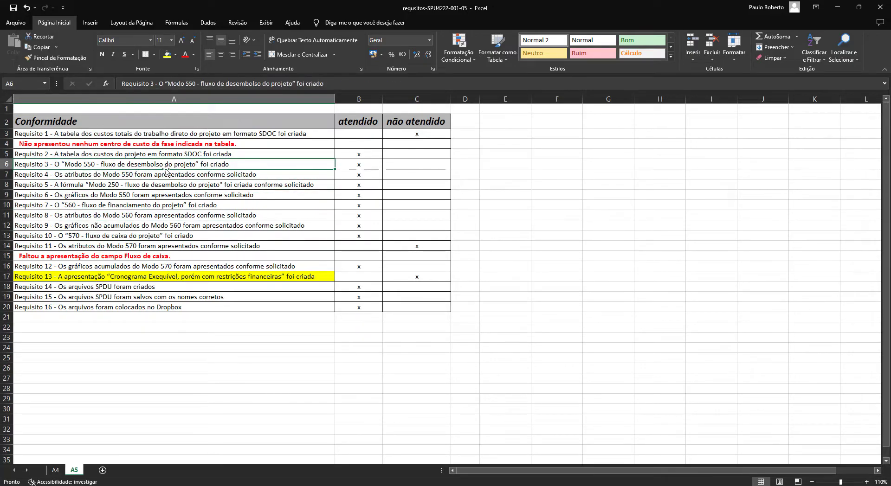
{"action": "left_click", "coordinate": [172, 145]}
{"action": "left_click", "coordinate": [162, 135]}
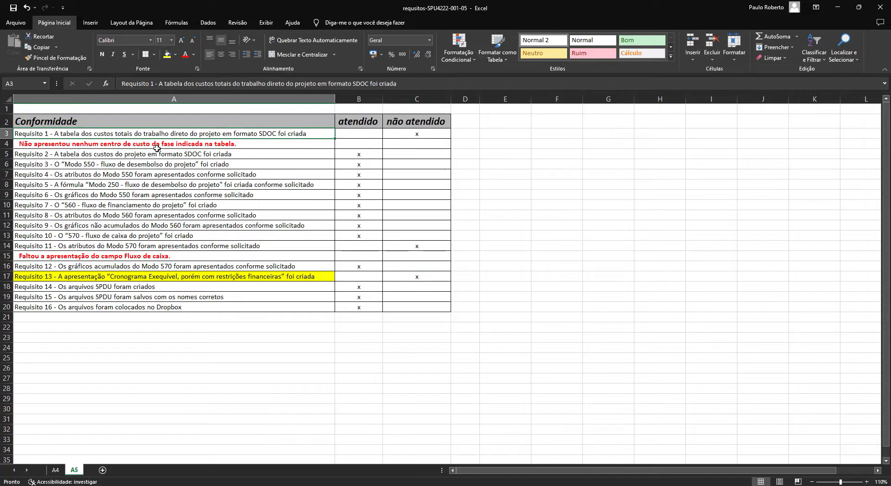
{"action": "left_click", "coordinate": [158, 145]}
{"action": "left_click", "coordinate": [160, 153]}
{"action": "left_click", "coordinate": [163, 133]}
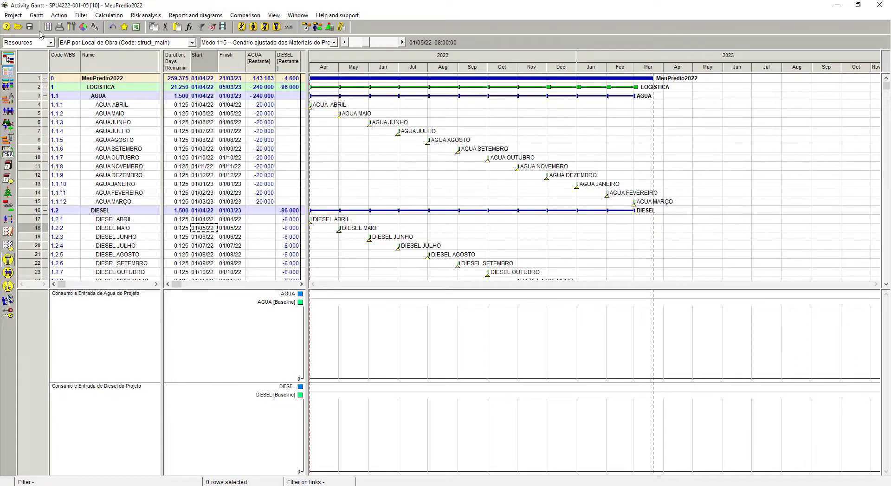
- Switch to Spider Project, open the document on the total costs of phase TRABALHO DIRETO from the SPU4222 storage, and maximize its window
{"action": "left_click", "coordinate": [18, 28]}
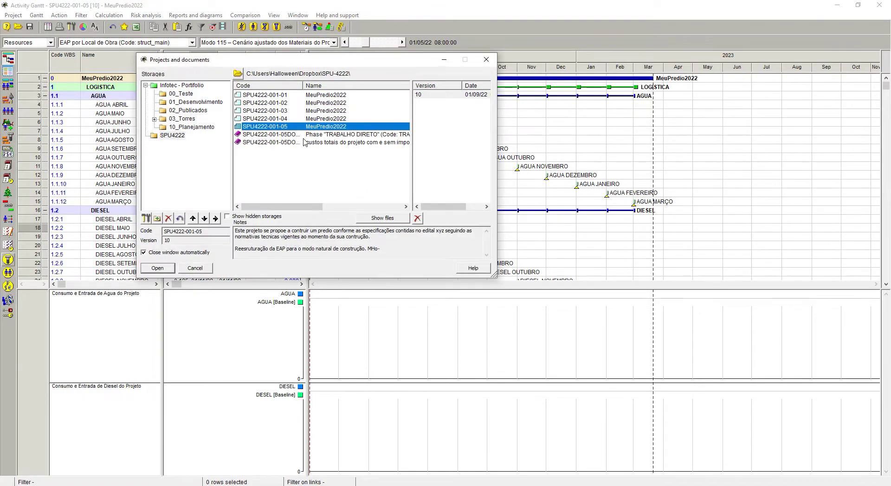
{"action": "double_click", "coordinate": [343, 135]}
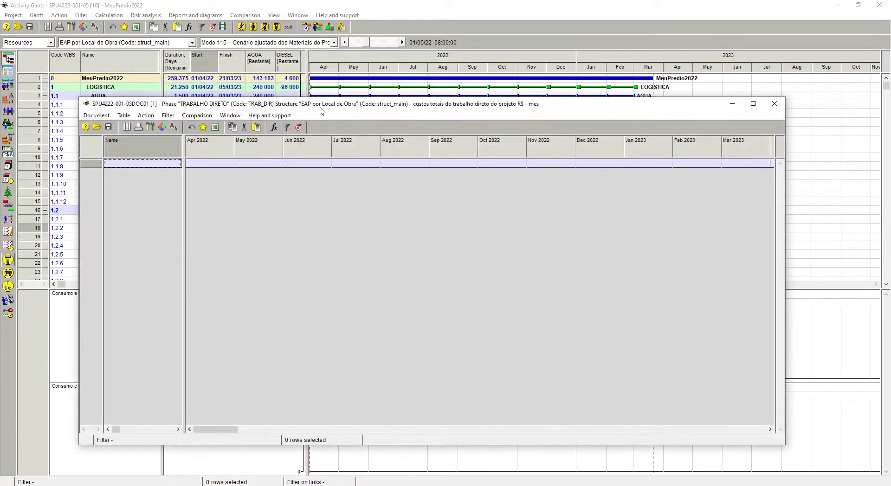
{"action": "left_click_drag", "start_coordinate": [320, 109], "coordinate": [364, 45]}
{"action": "double_click", "coordinate": [411, 43]}
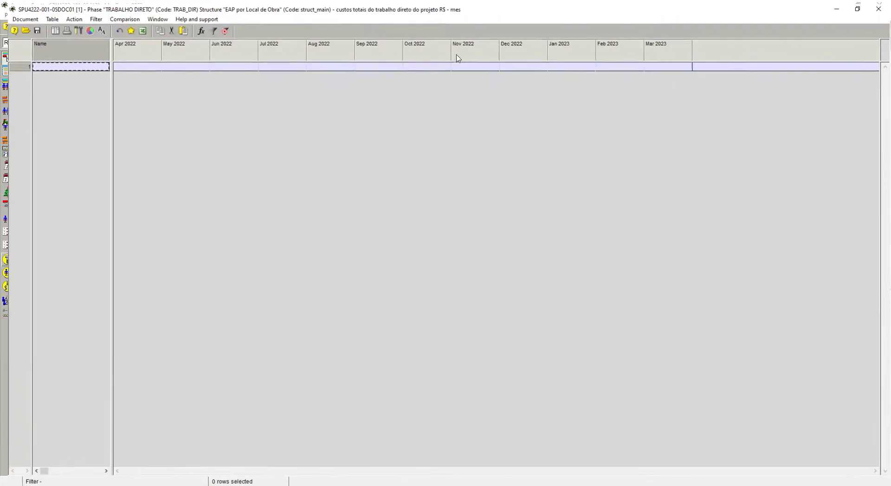
- Examine the names and monthly columns of the TRABALHO DIRETO cost table, then close the document
{"action": "left_click_drag", "start_coordinate": [104, 72], "coordinate": [196, 132]}
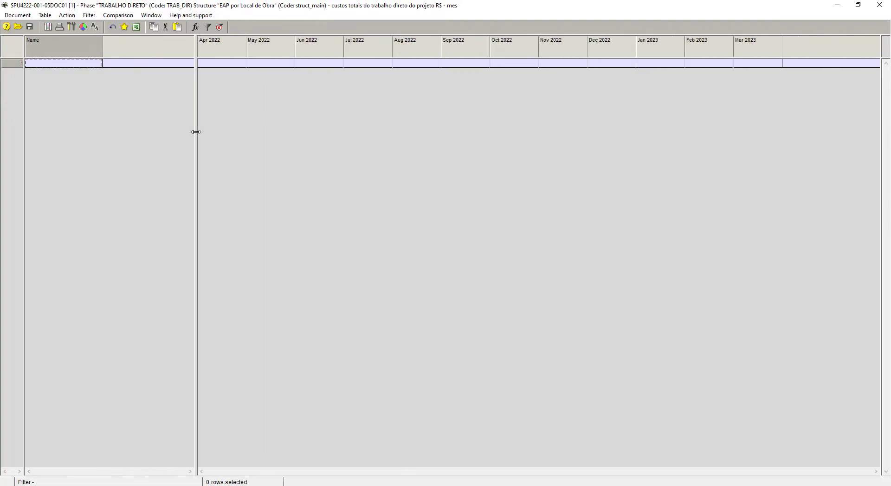
{"action": "left_click", "coordinate": [16, 16]}
{"action": "left_click", "coordinate": [200, 111]}
{"action": "left_click_drag", "start_coordinate": [194, 91], "coordinate": [102, 84]}
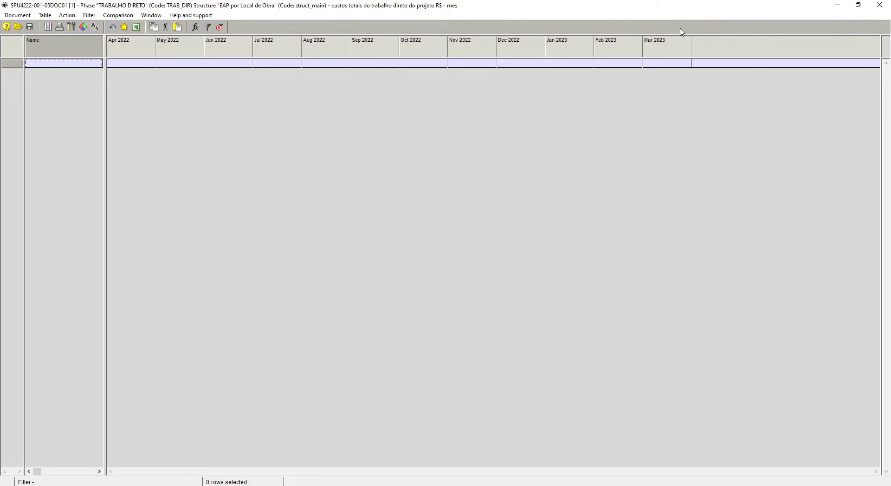
{"action": "left_click", "coordinate": [880, 5]}
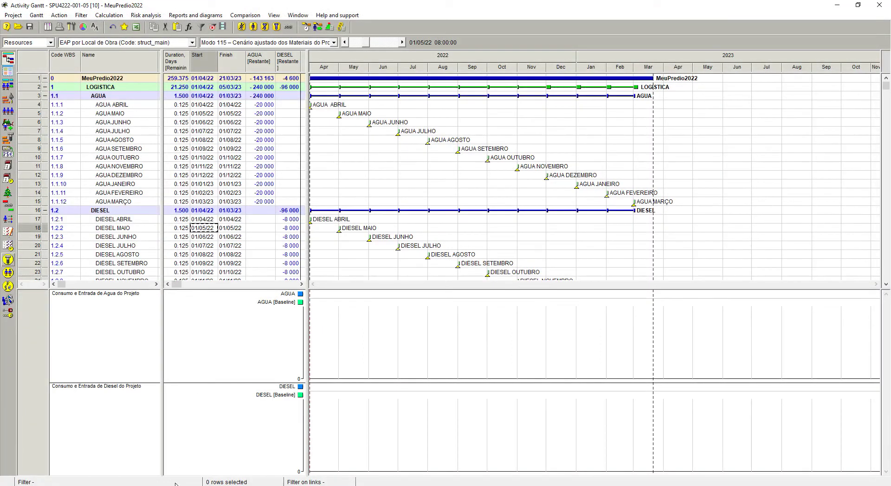
- Switch back to Excel and check requirement 1, its remark and its fulfilment mark on the A5 sheet
{"action": "key", "text": "alt+Tab"}
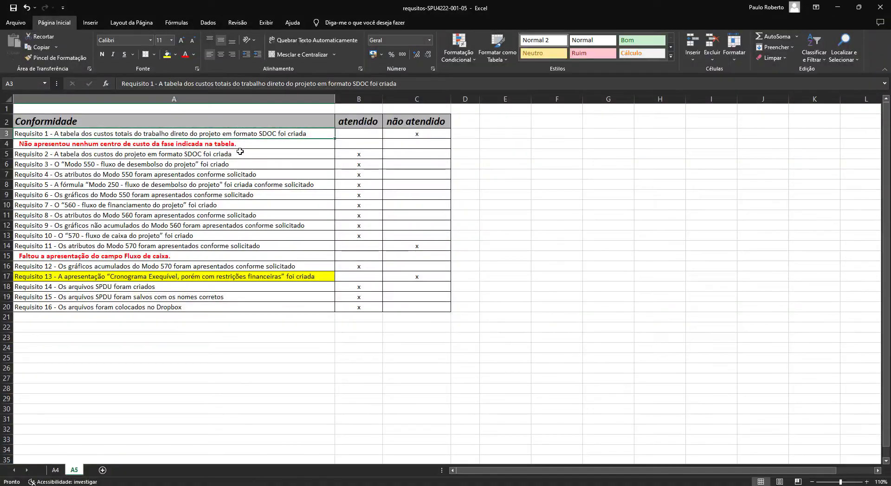
{"action": "left_click", "coordinate": [220, 141]}
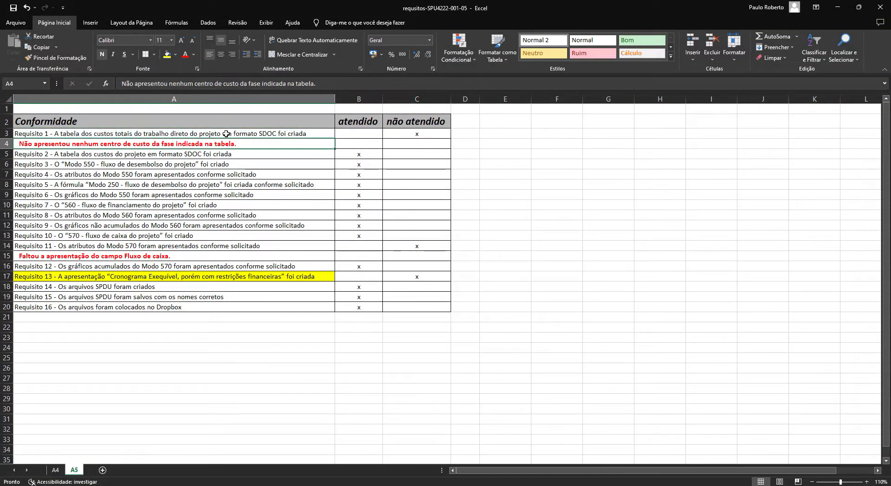
{"action": "left_click", "coordinate": [226, 134]}
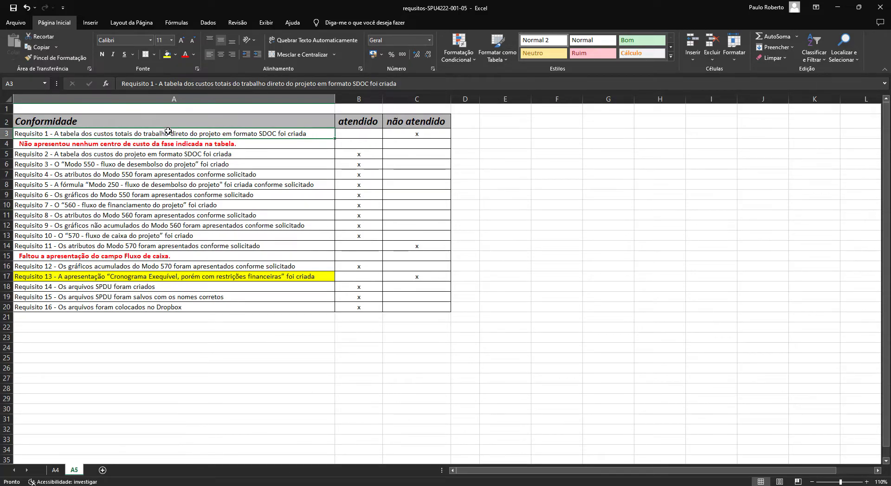
{"action": "left_click", "coordinate": [132, 146]}
{"action": "left_click", "coordinate": [365, 134]}
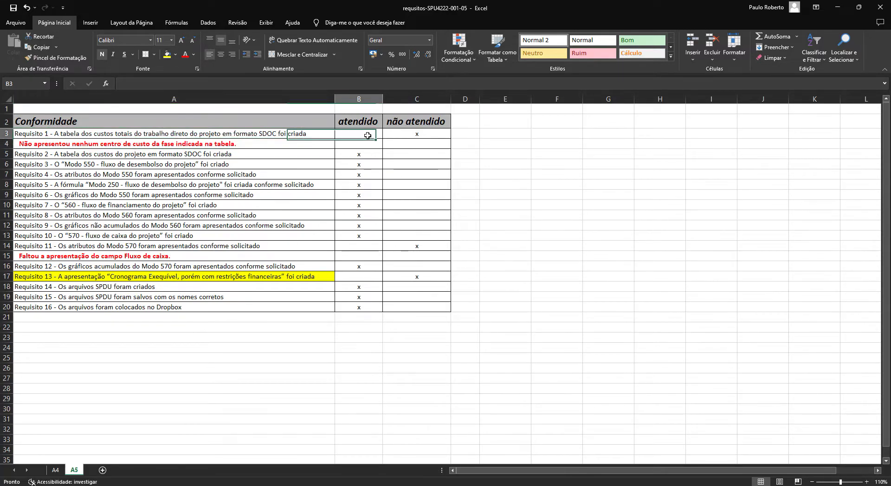
{"action": "left_click", "coordinate": [241, 145]}
{"action": "left_click", "coordinate": [150, 161]}
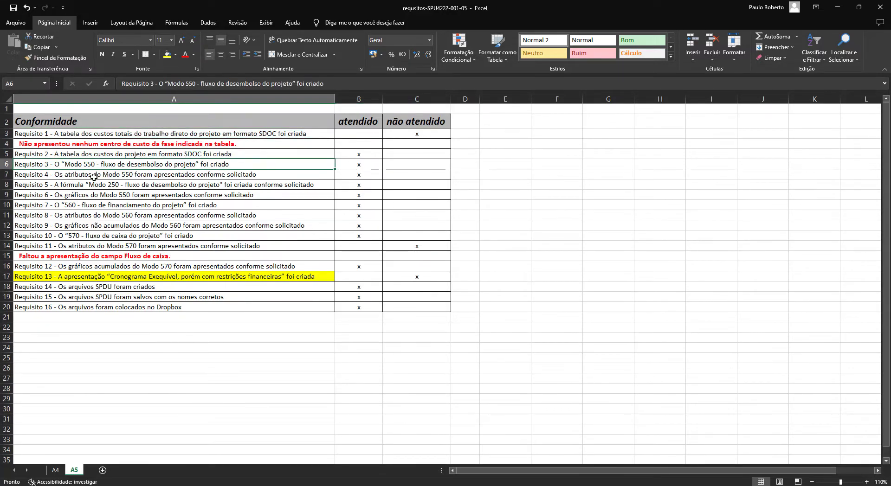
- Review requirements 2 to 10 on the A5 sheet together with their marks in the atendido column
{"action": "left_click", "coordinate": [99, 154]}
{"action": "left_click", "coordinate": [365, 157]}
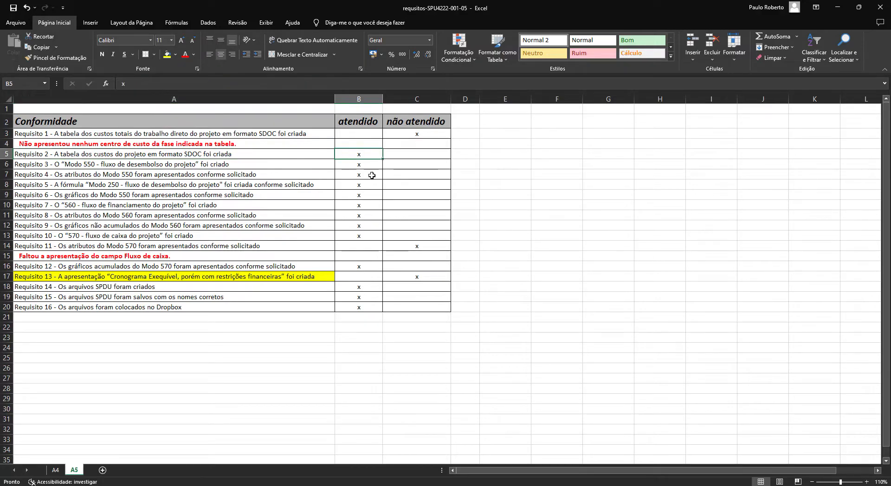
{"action": "left_click", "coordinate": [217, 156]}
{"action": "left_click_drag", "start_coordinate": [349, 155], "coordinate": [360, 235]}
{"action": "left_click", "coordinate": [290, 230]}
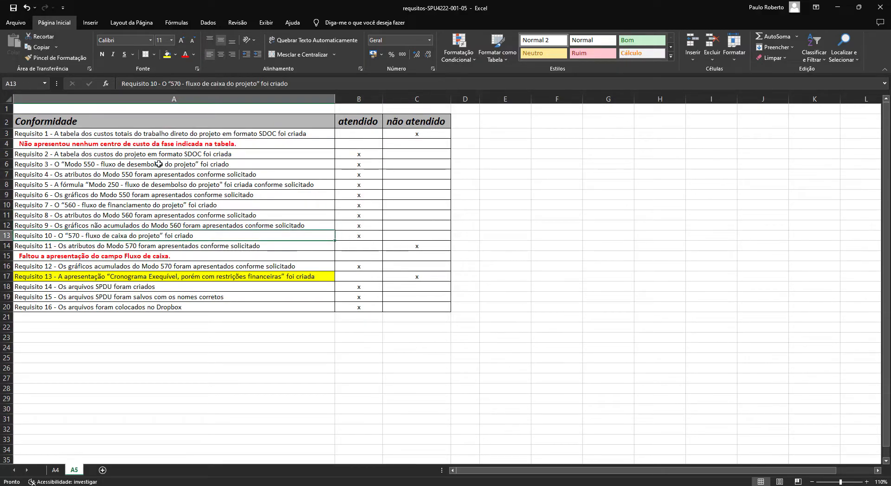
{"action": "left_click", "coordinate": [145, 155]}
{"action": "left_click_drag", "start_coordinate": [146, 155], "coordinate": [325, 242]}
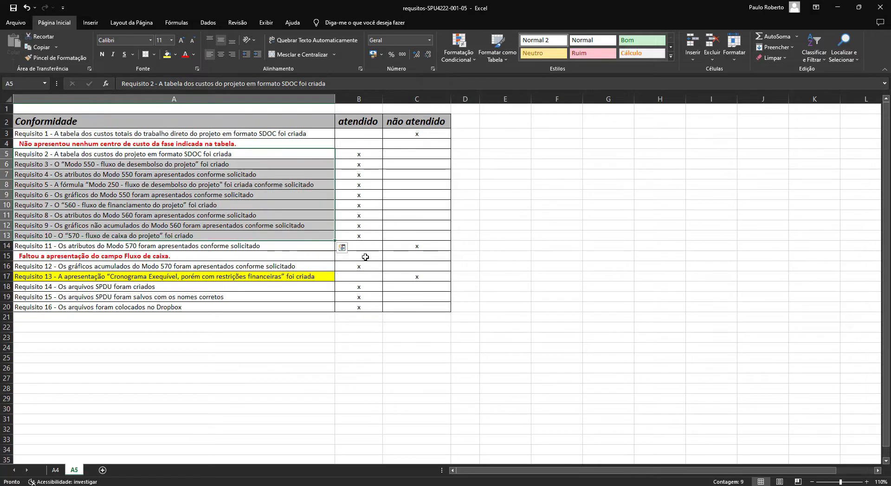
- Check the atendido marks of requirements 6 and 8 to 10, then review requirement 10 on the Modo 570 layout
{"action": "left_click", "coordinate": [362, 246]}
{"action": "left_click", "coordinate": [366, 236]}
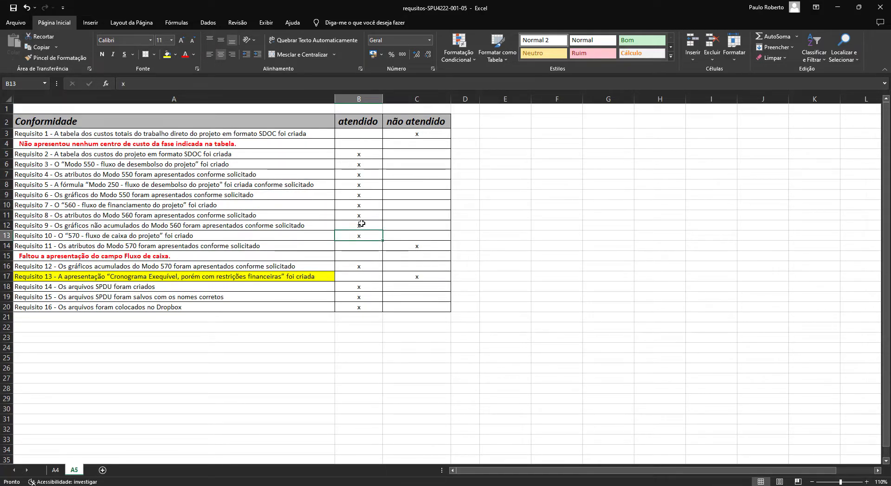
{"action": "left_click", "coordinate": [361, 225]}
{"action": "left_click", "coordinate": [364, 214]}
{"action": "left_click", "coordinate": [363, 198]}
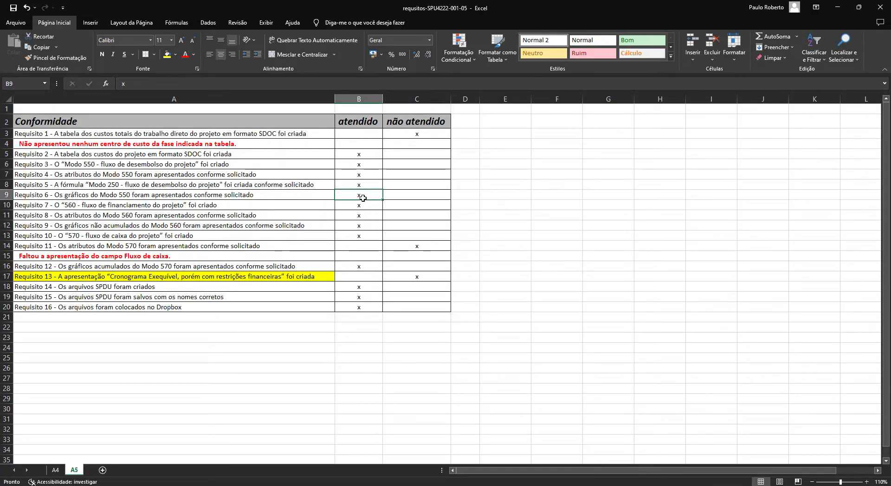
{"action": "left_click", "coordinate": [116, 234]}
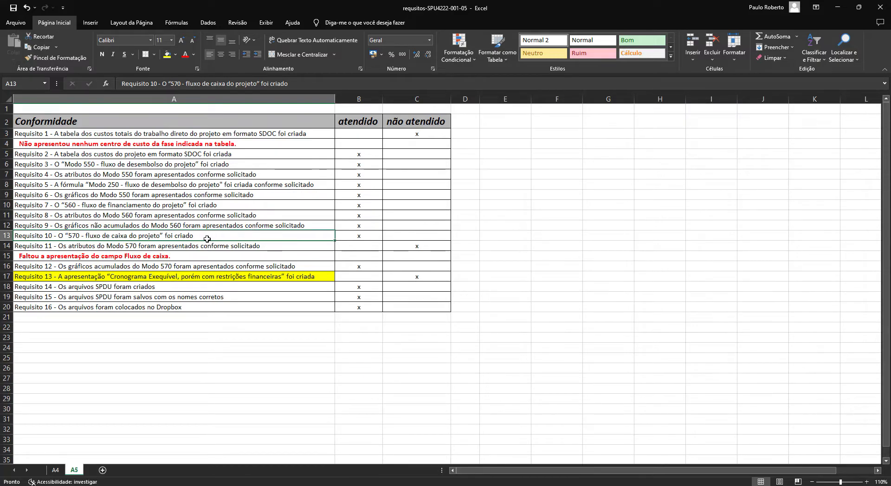
- Switch to Spider Project and show the project in the layout "Modo 570 - fluxo de caixa do projeto"
{"action": "key", "text": "alt+Tab"}
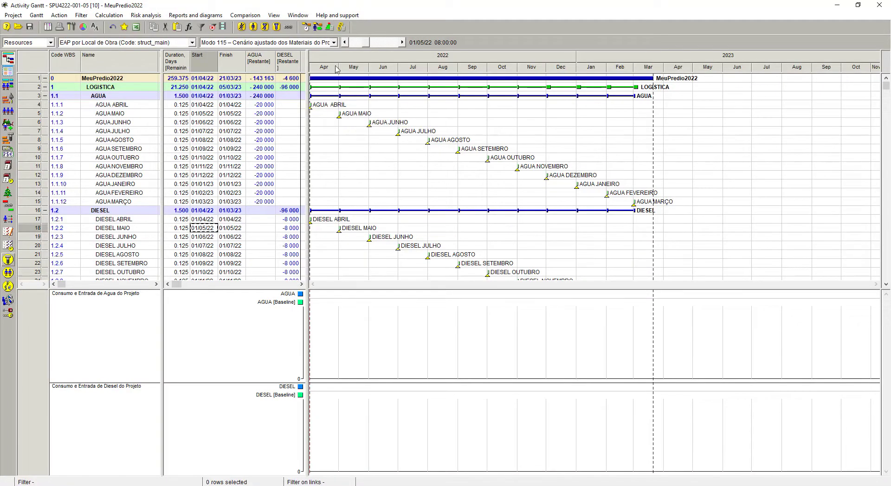
{"action": "left_click", "coordinate": [334, 42]}
{"action": "left_click", "coordinate": [250, 219]}
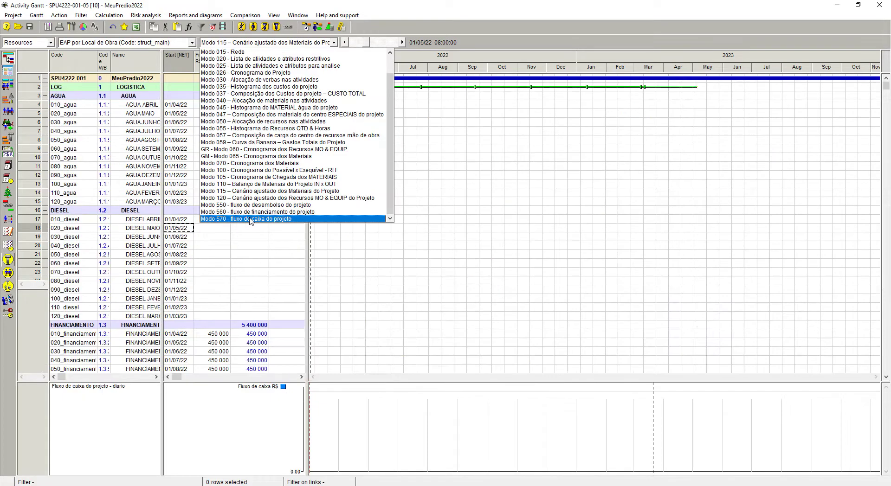
{"action": "left_click", "coordinate": [250, 220]}
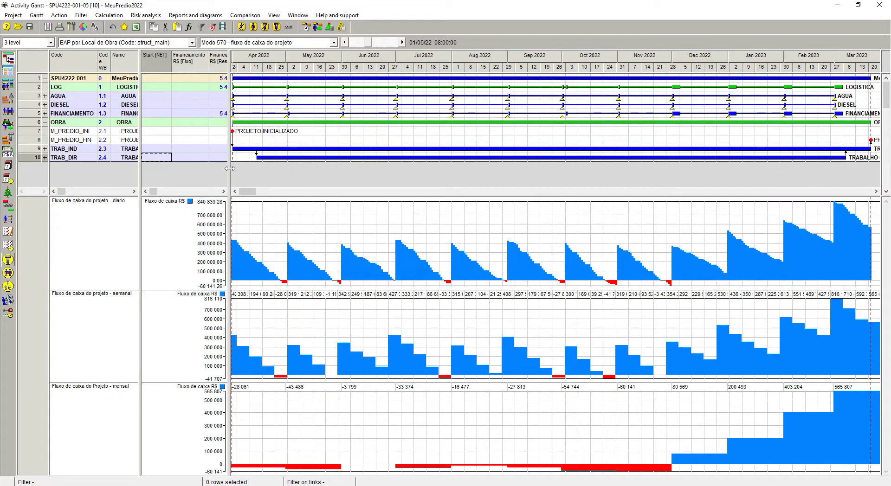
- Widen the name and data column areas of the Modo 570 layout and examine its financing and total cost fields
{"action": "left_click_drag", "start_coordinate": [230, 168], "coordinate": [350, 176]}
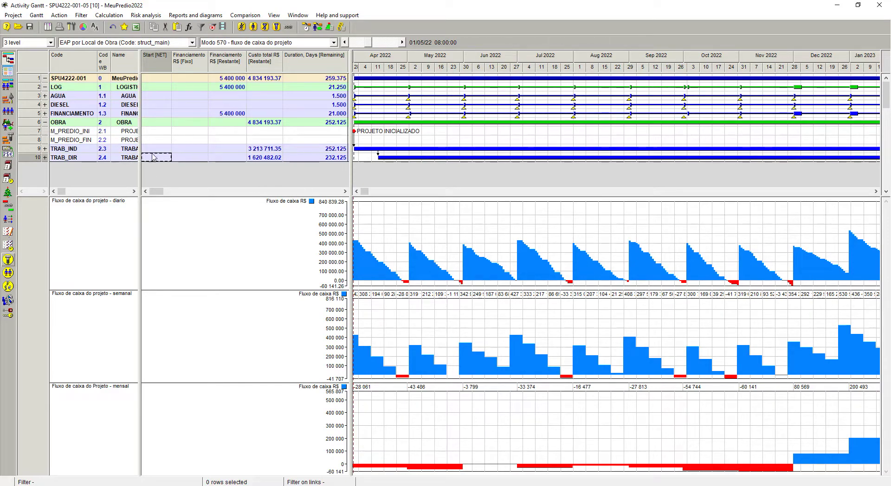
{"action": "left_click", "coordinate": [194, 65]}
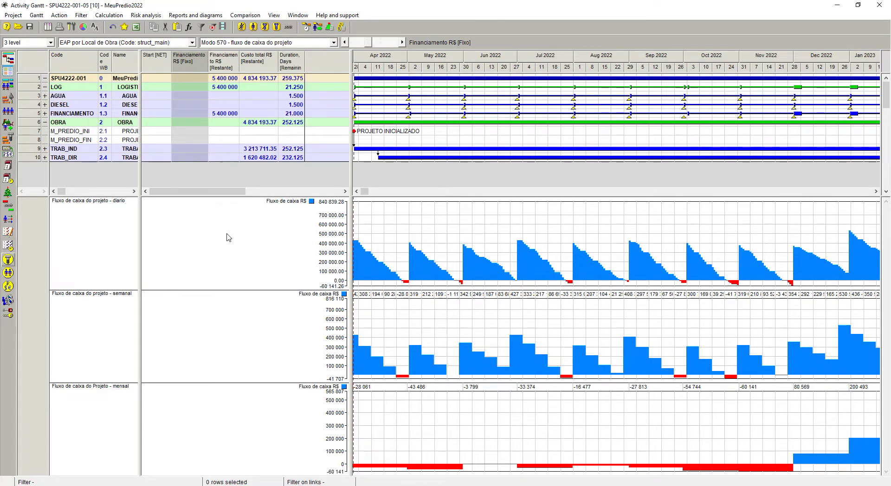
{"action": "left_click_drag", "start_coordinate": [139, 169], "coordinate": [230, 176]}
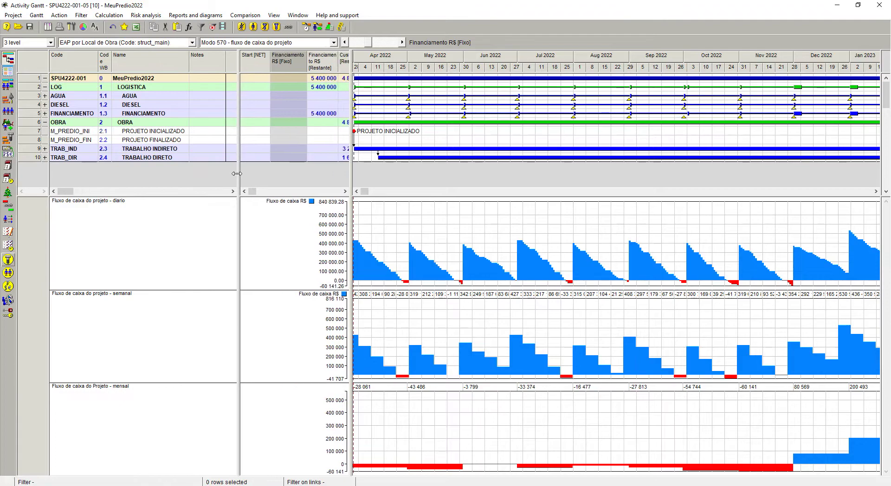
{"action": "left_click_drag", "start_coordinate": [351, 177], "coordinate": [397, 177]}
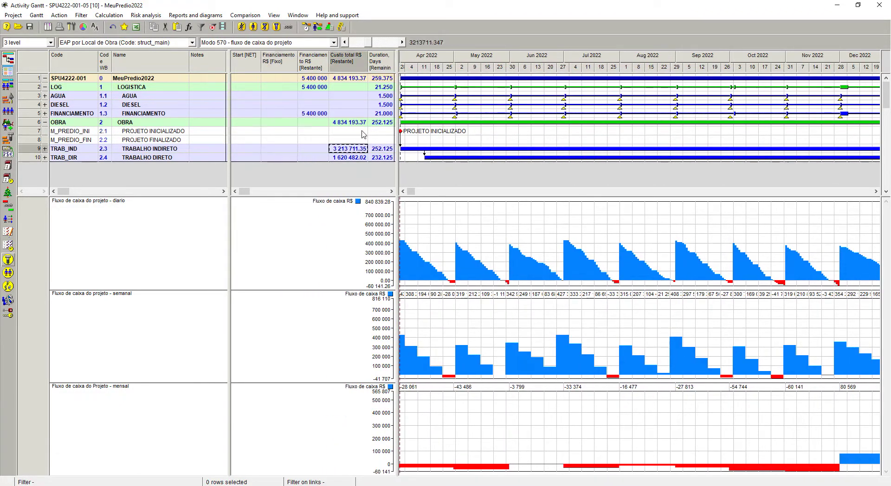
{"action": "left_click", "coordinate": [364, 132]}
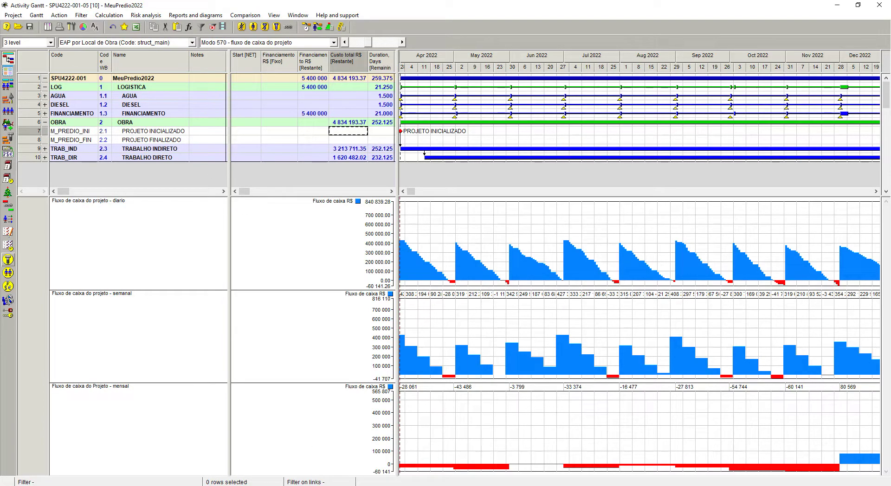
- Review requirement 11's remark on the Fluxo de caixa field in Excel, then check the widened Modo 570 columns in Spider Project for it
{"action": "key", "text": "alt+Tab"}
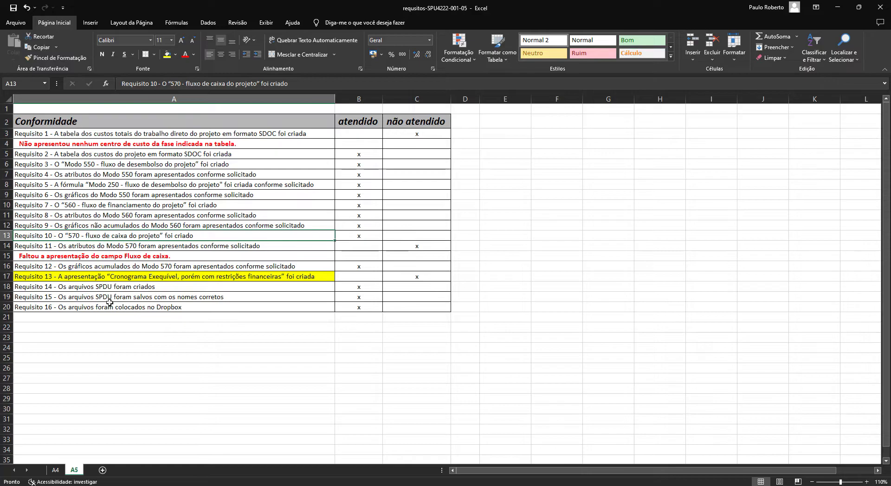
{"action": "key", "text": "Down"}
{"action": "key", "text": "Down"}
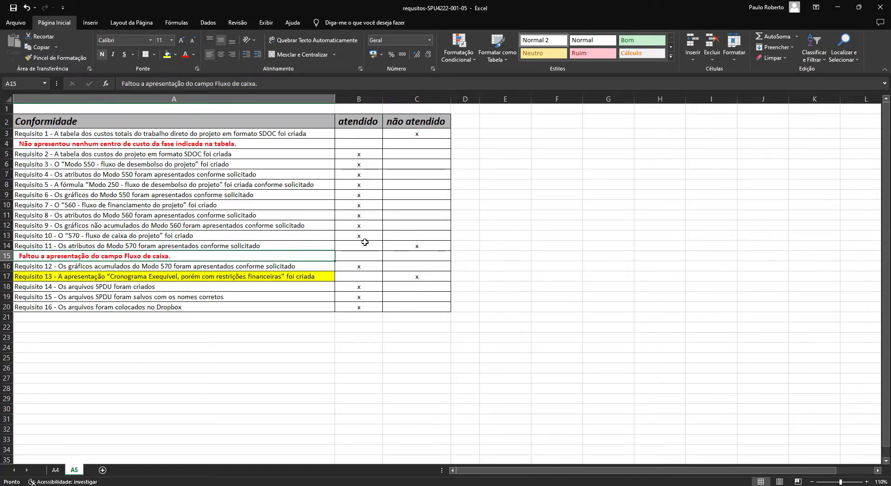
{"action": "left_click", "coordinate": [840, 12]}
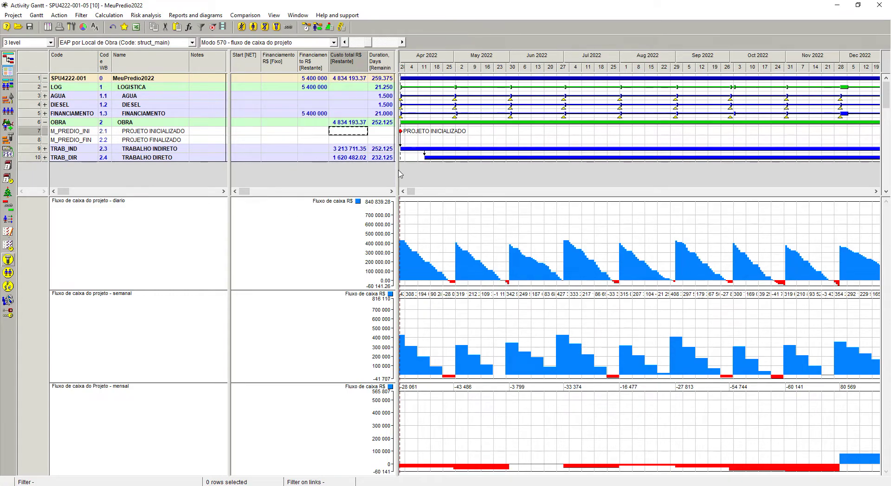
{"action": "left_click_drag", "start_coordinate": [397, 168], "coordinate": [508, 158]}
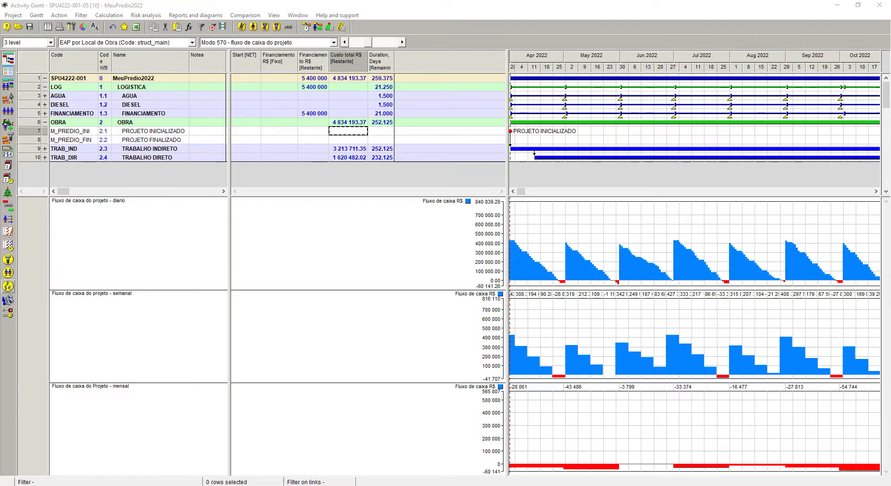
- Switch to the PDF guide in Acrobat and read the 570 layout specification, marking the layout name and the required "fluxo de caixa" field
{"action": "key", "text": "alt+Tab"}
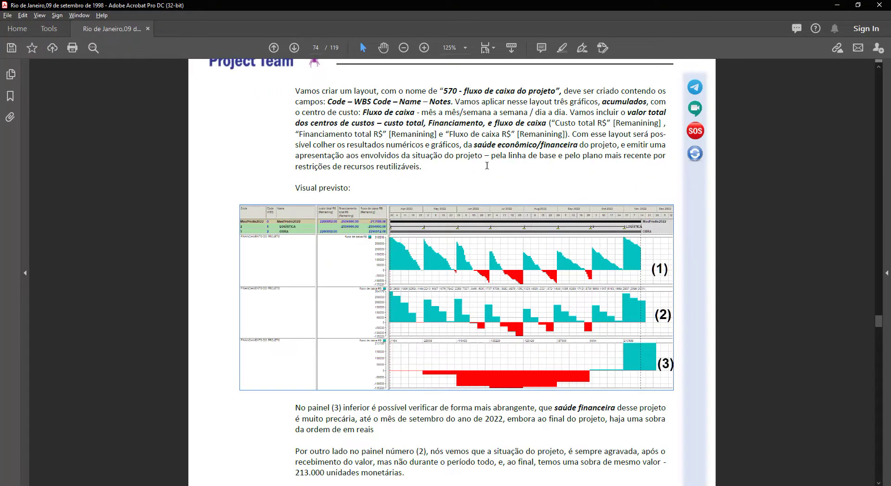
{"action": "left_click_drag", "start_coordinate": [444, 90], "coordinate": [483, 91]}
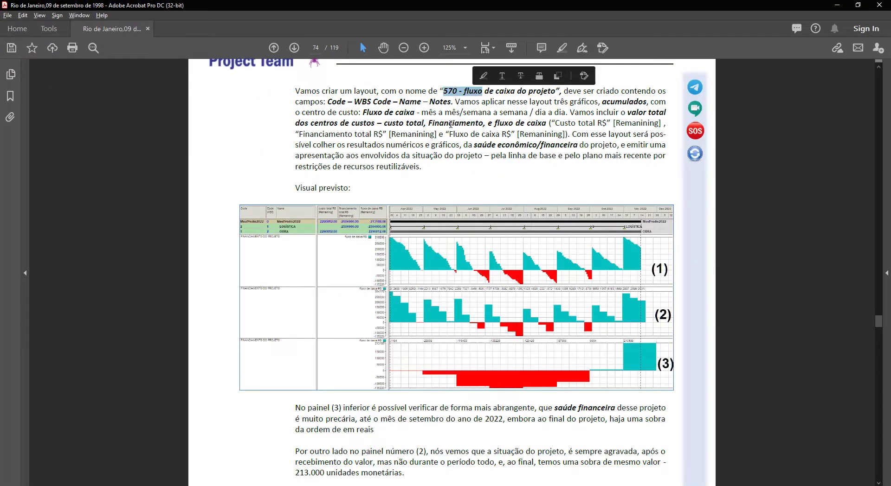
{"action": "left_click_drag", "start_coordinate": [447, 134], "coordinate": [546, 123]}
{"action": "left_click", "coordinate": [509, 131]}
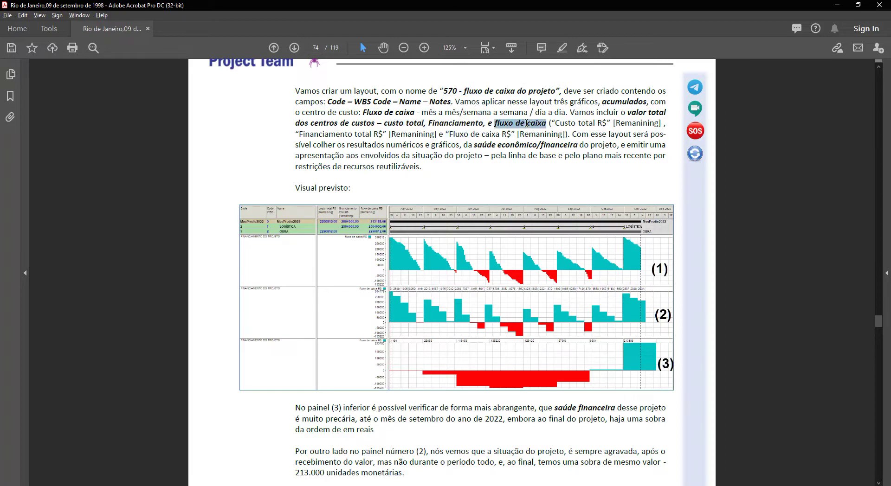
- Return to Spider Project and check the Modo 570 financing, total cost and duration columns for the required Fluxo de caixa field
{"action": "left_click", "coordinate": [486, 156]}
{"action": "left_click", "coordinate": [837, 5]}
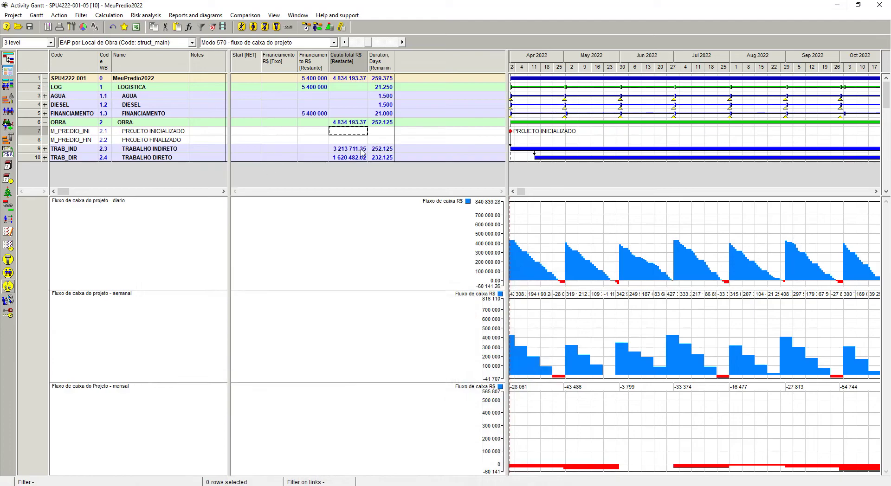
{"action": "left_click", "coordinate": [279, 69]}
{"action": "left_click", "coordinate": [313, 69]}
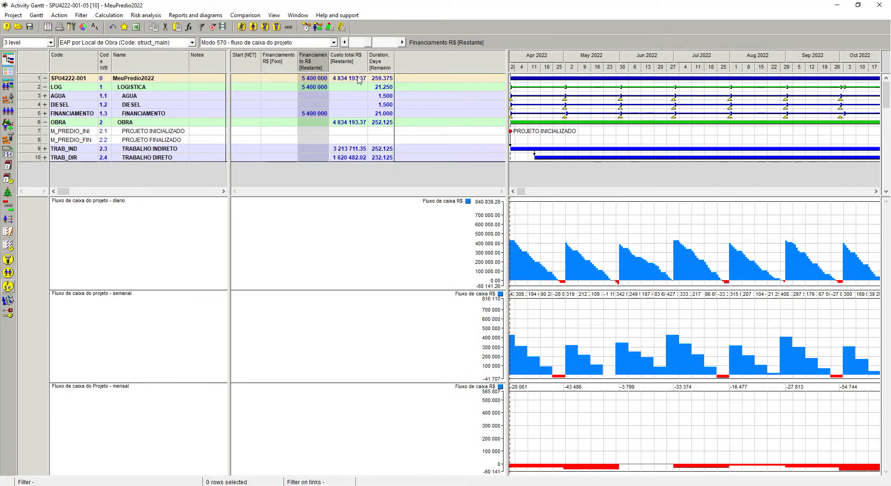
{"action": "left_click", "coordinate": [348, 67]}
{"action": "left_click", "coordinate": [373, 65]}
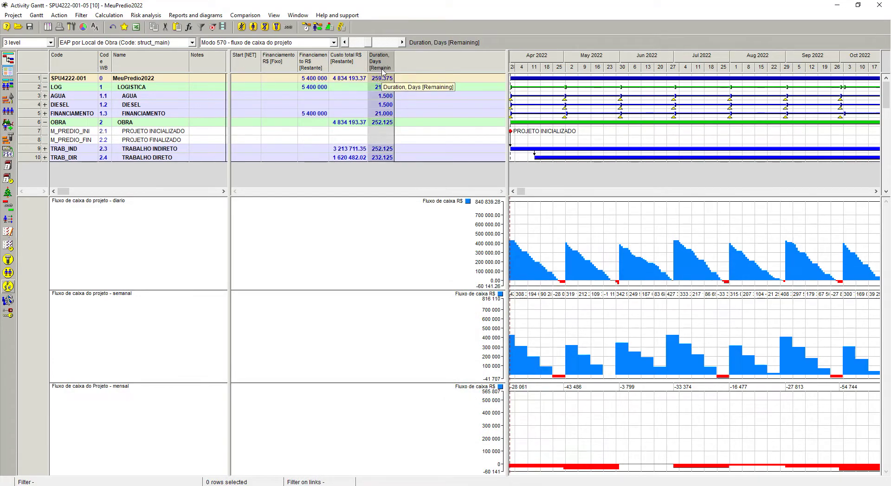
{"action": "left_click", "coordinate": [353, 67]}
{"action": "left_click", "coordinate": [294, 68]}
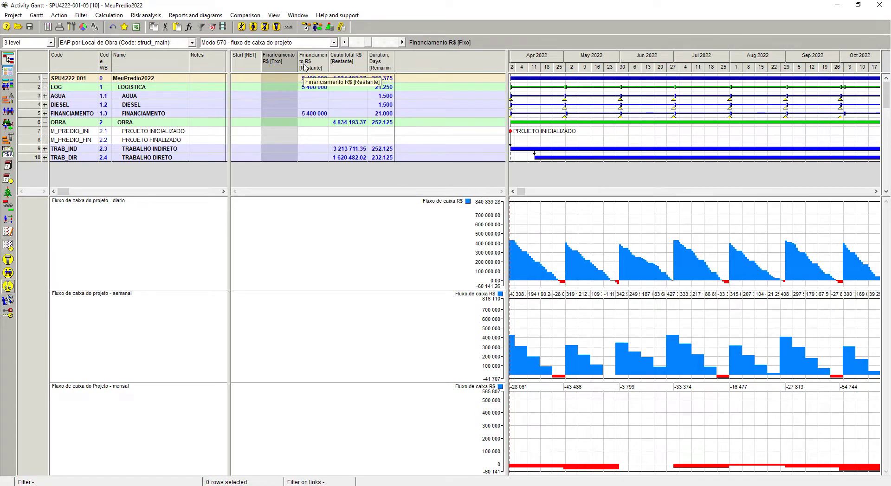
{"action": "left_click", "coordinate": [304, 69]}
{"action": "left_click", "coordinate": [341, 67]}
{"action": "left_click", "coordinate": [376, 65]}
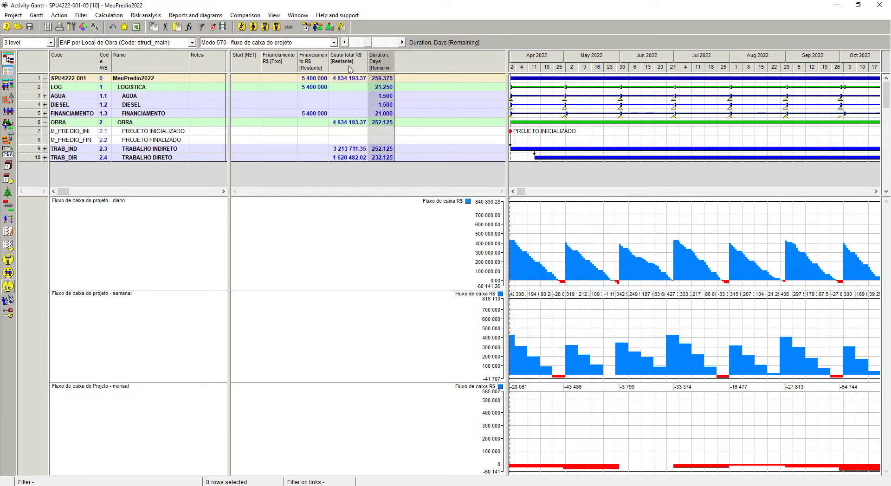
{"action": "left_click", "coordinate": [281, 62]}
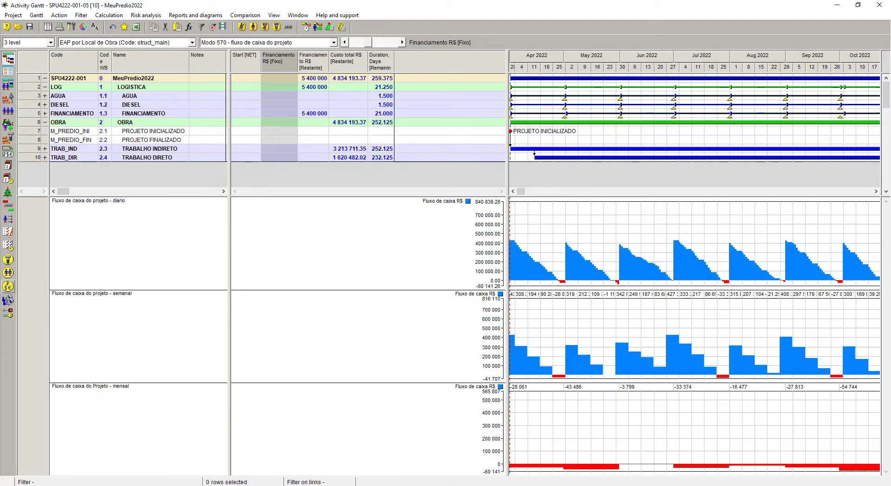
- Switch to the Excel checklist and review requirements 12 to 14, focusing on requirement 13's presentation "Cronograma Exequível, porém com restrições financeiras"
{"action": "key", "text": "alt+Tab"}
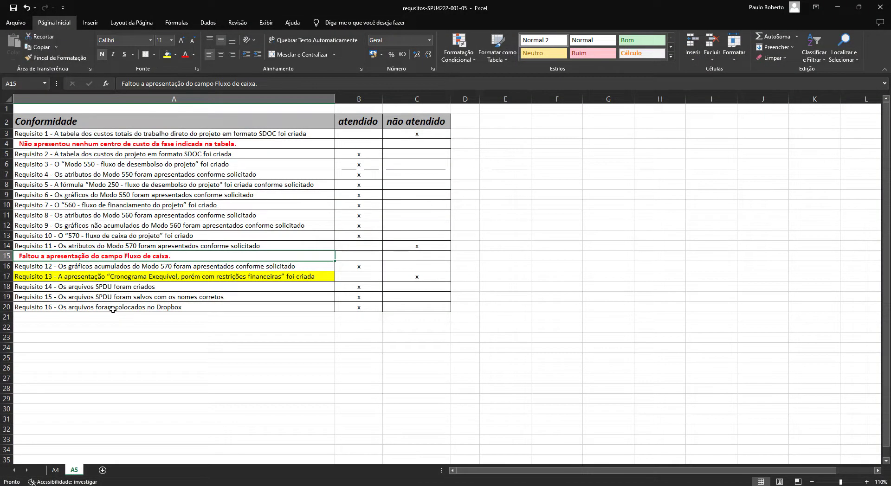
{"action": "left_click", "coordinate": [175, 270]}
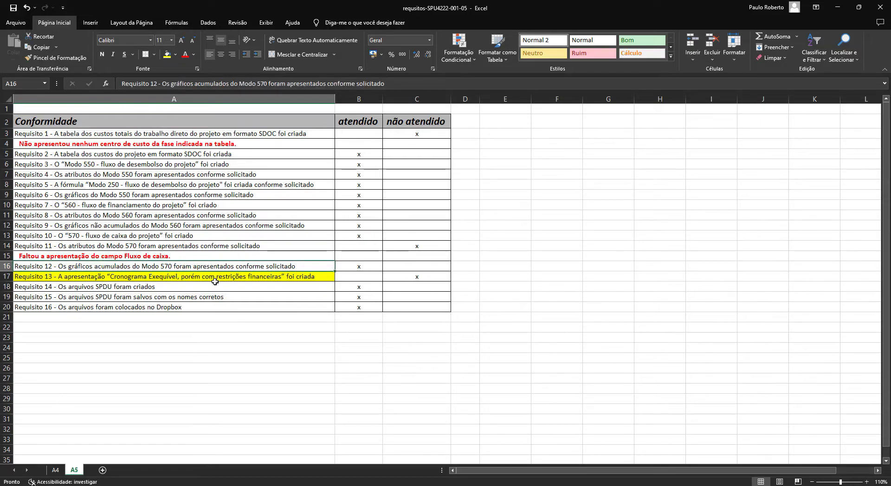
{"action": "left_click", "coordinate": [214, 281]}
{"action": "left_click", "coordinate": [139, 286]}
{"action": "left_click", "coordinate": [150, 276]}
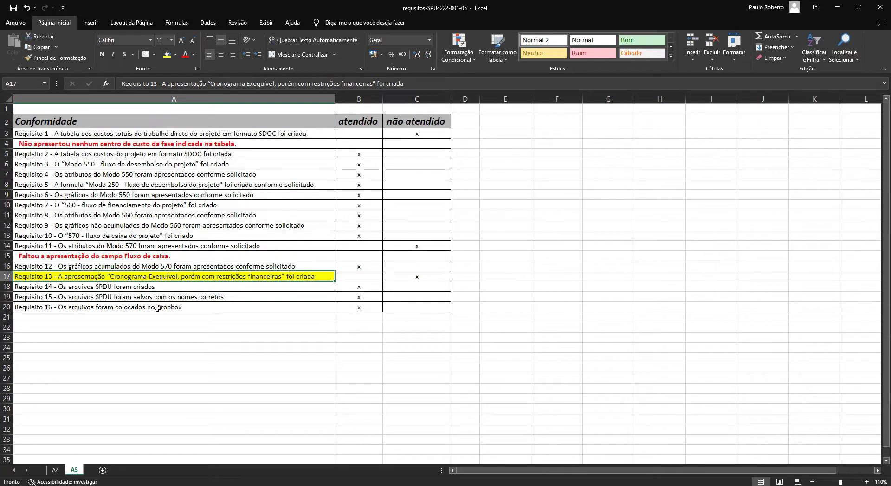
{"action": "left_click", "coordinate": [169, 263]}
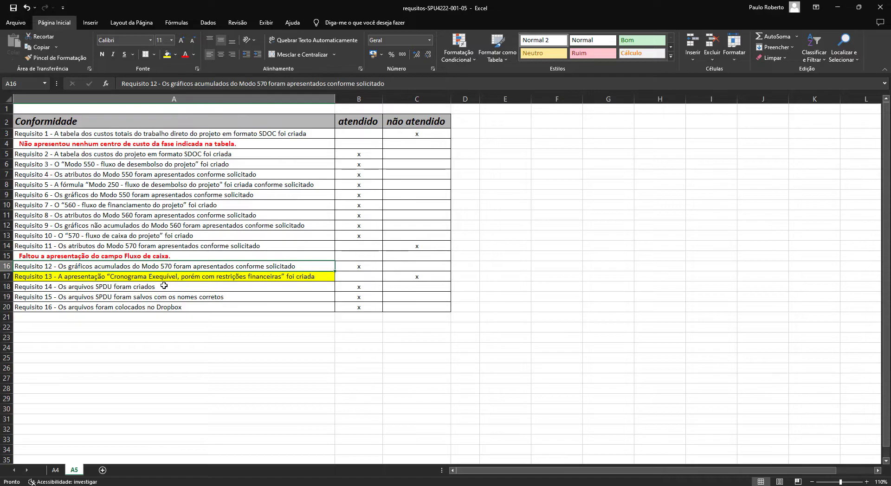
{"action": "left_click", "coordinate": [164, 287]}
{"action": "left_click", "coordinate": [174, 275]}
{"action": "left_click", "coordinate": [197, 288]}
{"action": "left_click", "coordinate": [210, 279]}
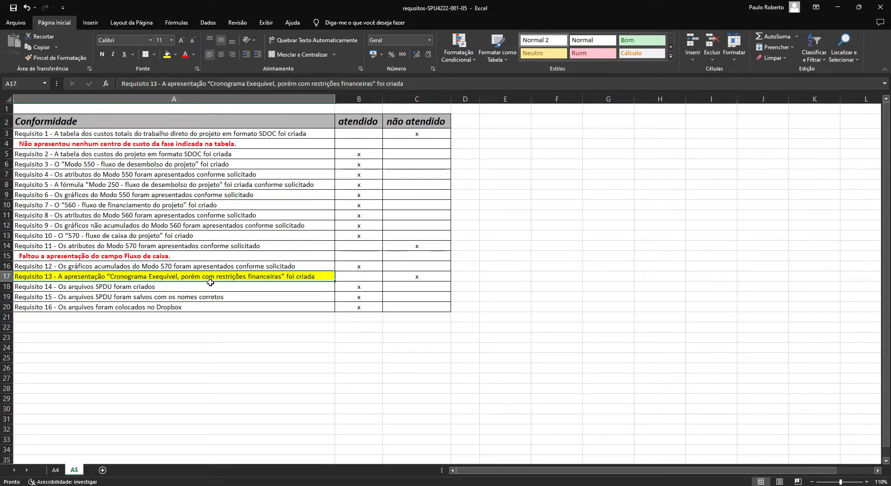
{"action": "left_click", "coordinate": [216, 285]}
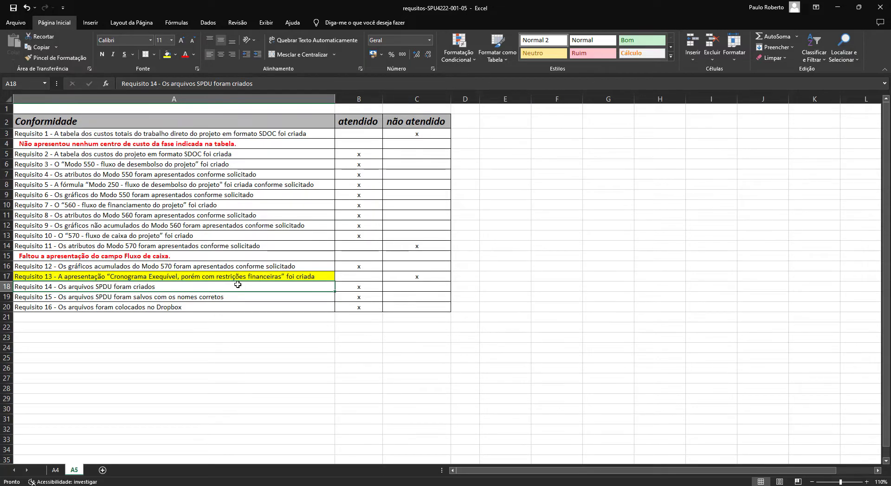
{"action": "left_click", "coordinate": [236, 266]}
{"action": "left_click", "coordinate": [231, 276]}
{"action": "left_click", "coordinate": [231, 264]}
{"action": "left_click", "coordinate": [225, 276]}
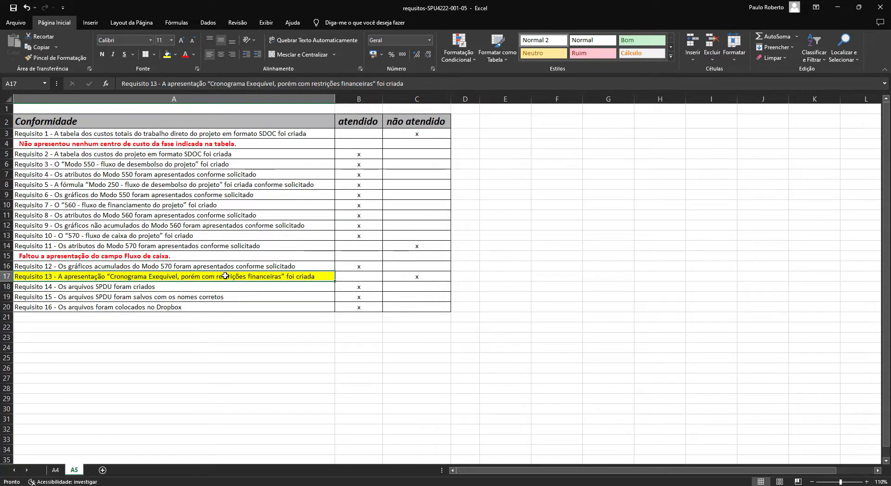
{"action": "left_click", "coordinate": [223, 266]}
{"action": "left_click", "coordinate": [222, 277]}
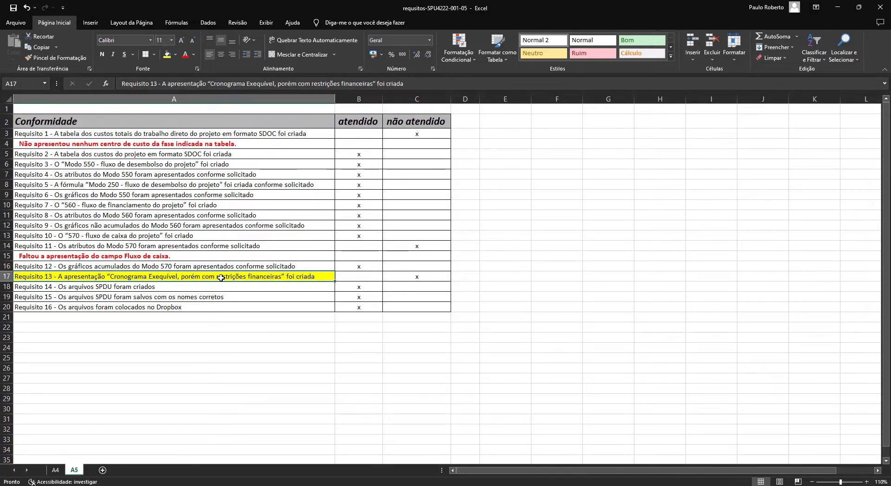